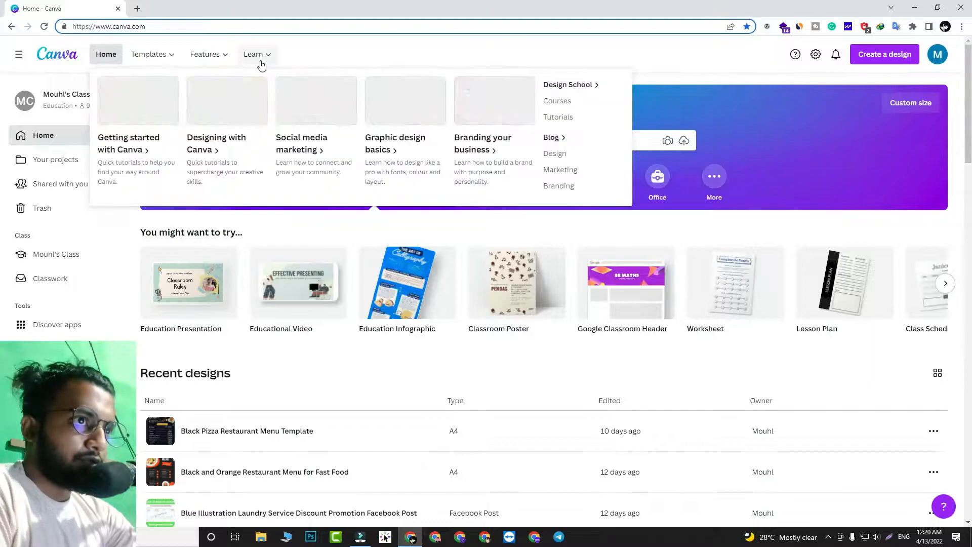
- Open the collection of Instagram Posts templates under Social Media
mouse_move(171, 64)
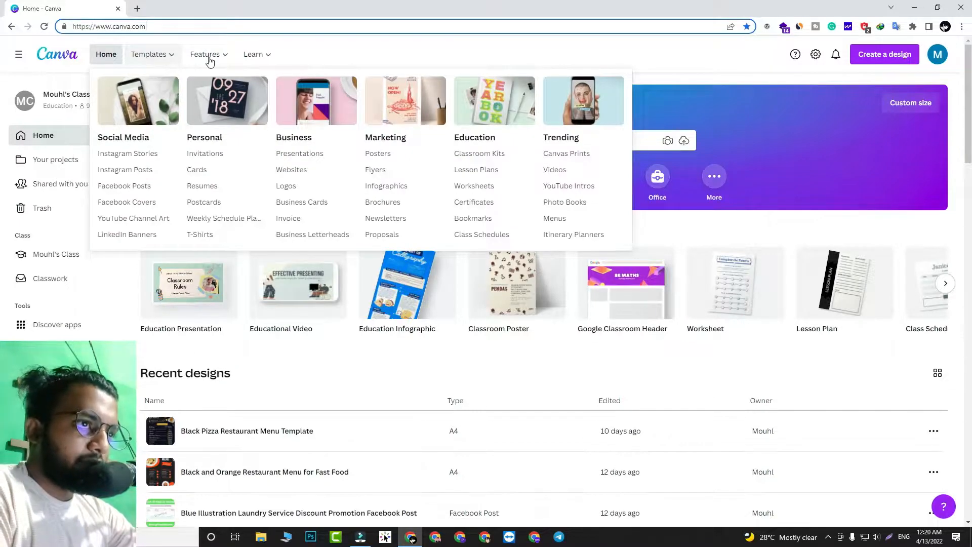
mouse_move(253, 63)
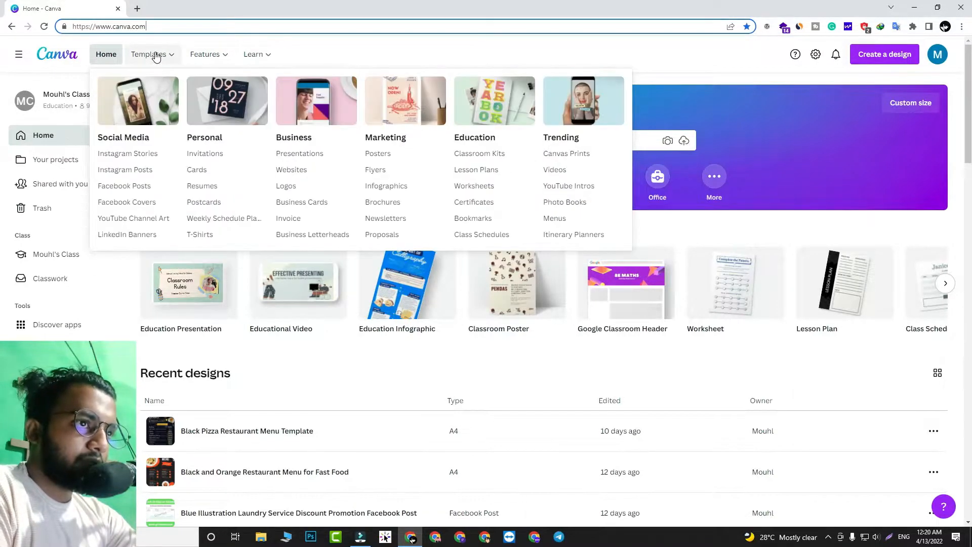
left_click(124, 170)
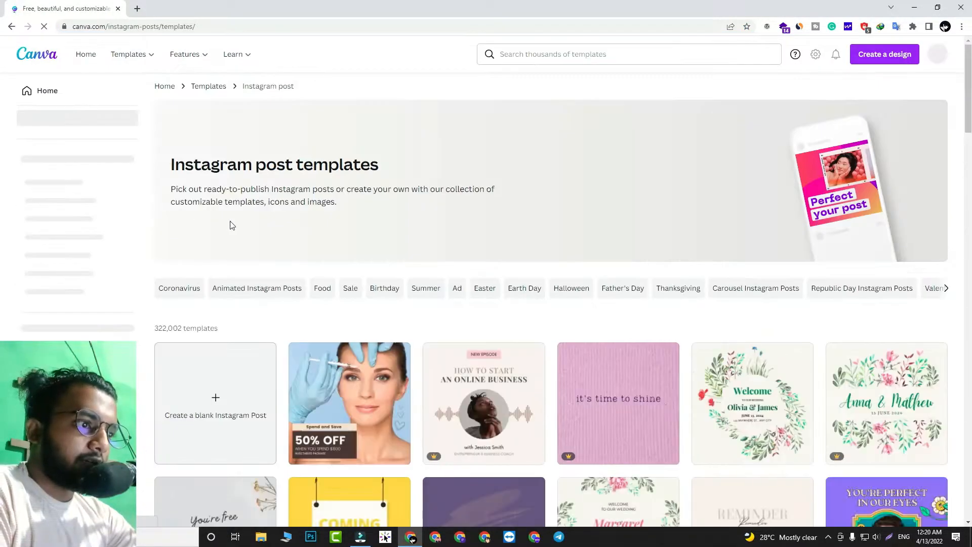
- Look through the Instagram post templates for a suitable design
scroll(216, 232, "down", 5)
scroll(216, 231, "down", 10)
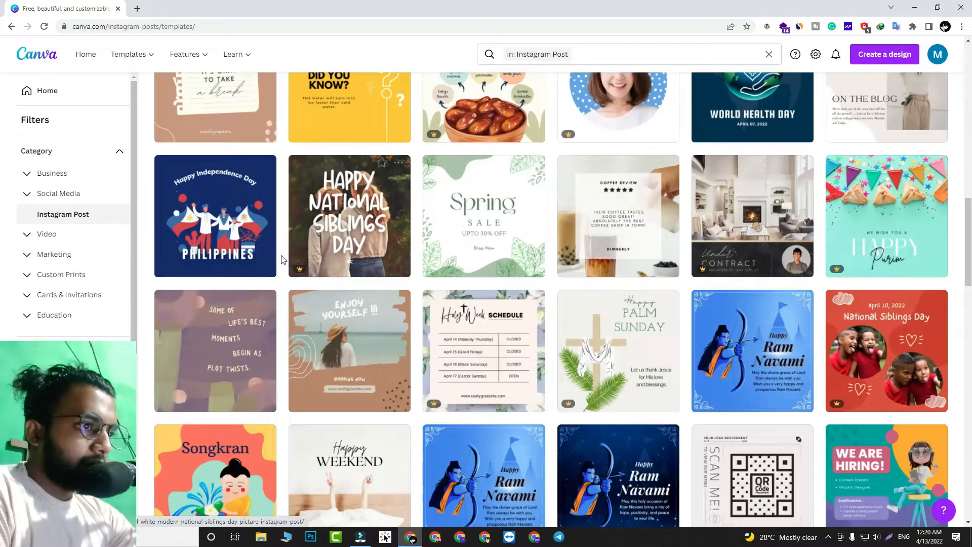
scroll(281, 259, "down", 5)
scroll(281, 259, "down", 3)
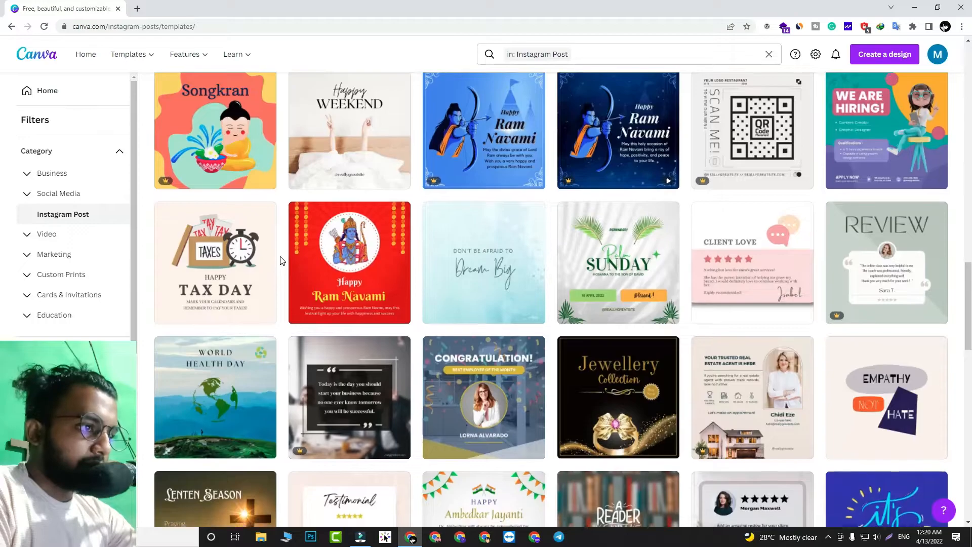
scroll(281, 259, "down", 7)
scroll(282, 261, "down", 15)
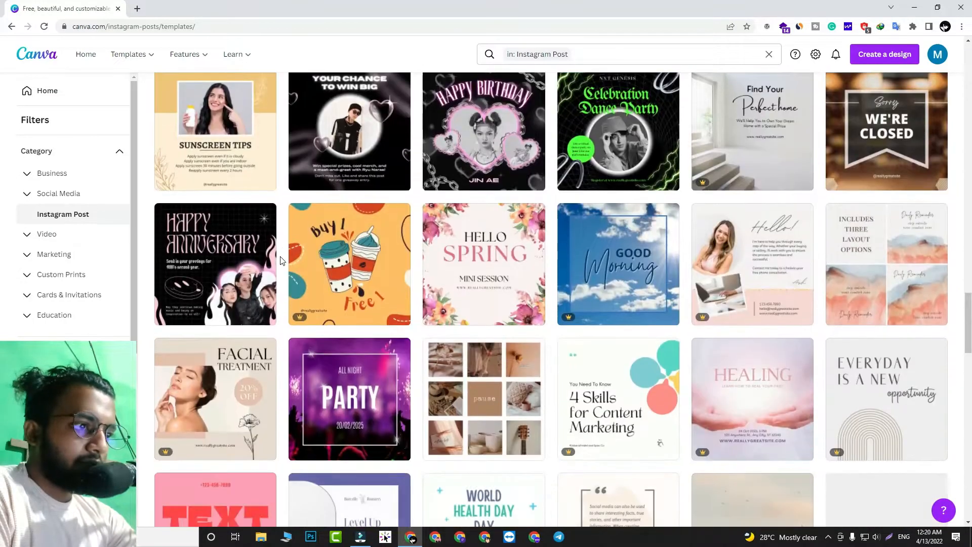
scroll(283, 261, "down", 5)
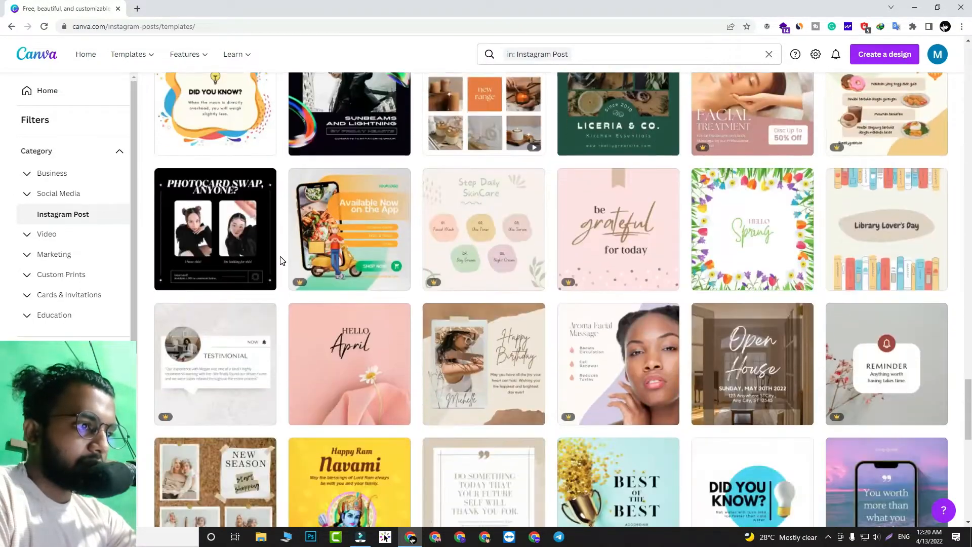
scroll(283, 261, "down", 5)
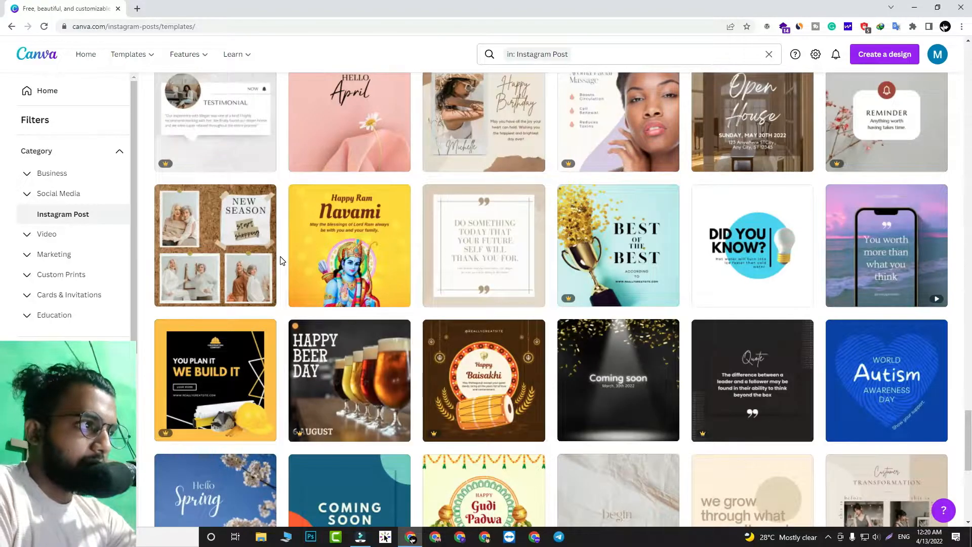
scroll(282, 261, "up", 3)
scroll(283, 261, "up", 1)
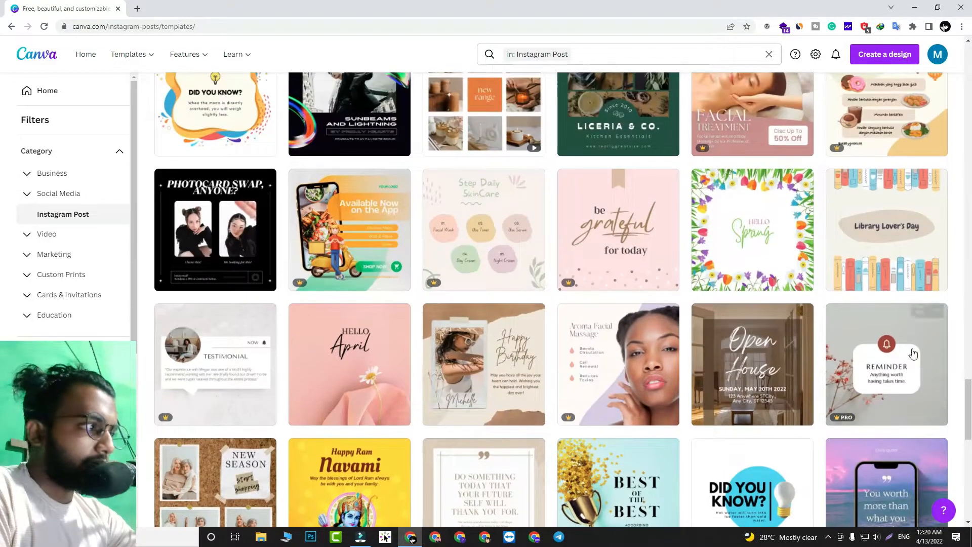
scroll(282, 261, "down", 5)
scroll(508, 315, "down", 1)
scroll(506, 315, "up", 10)
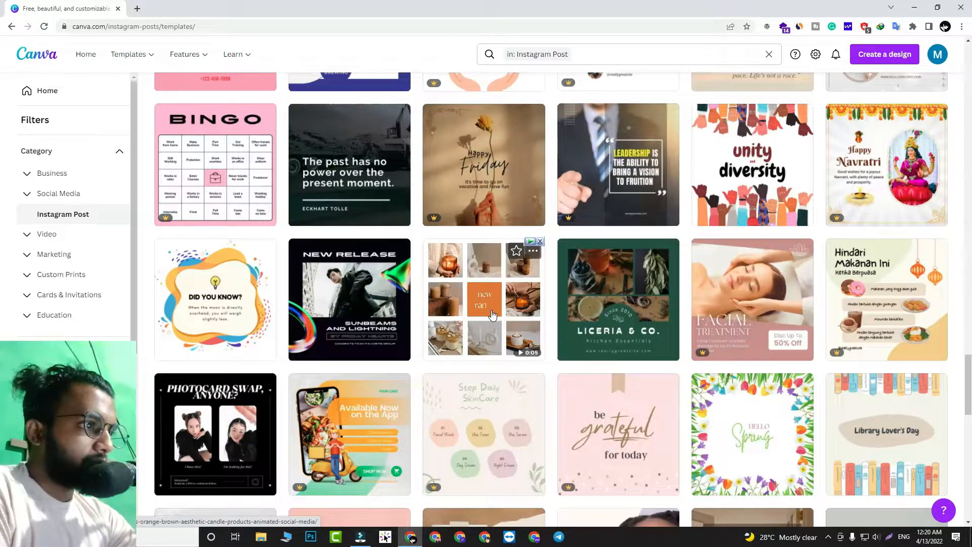
- Open the Pink and Violet Spa Facial Massage Instagram Post template for customizing
scroll(506, 314, "down", 6)
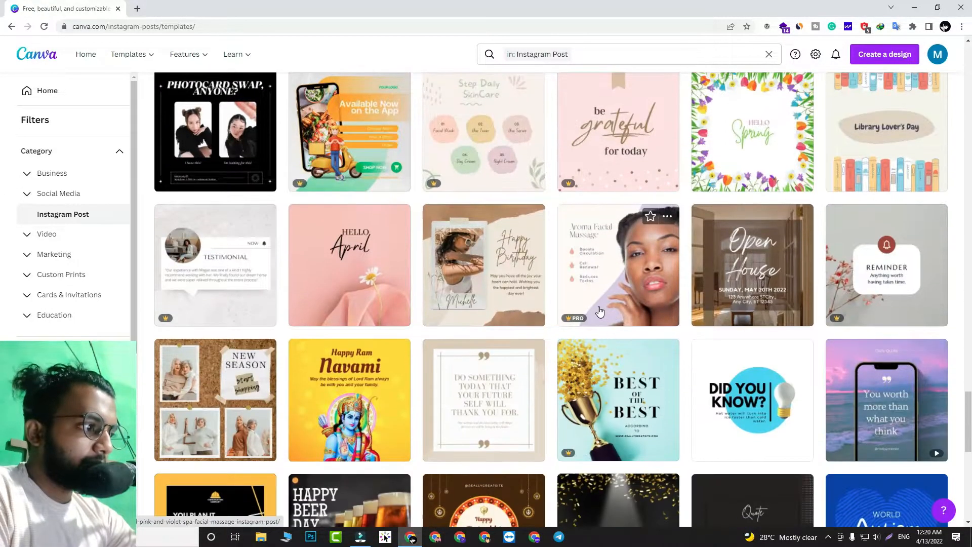
left_click(600, 311)
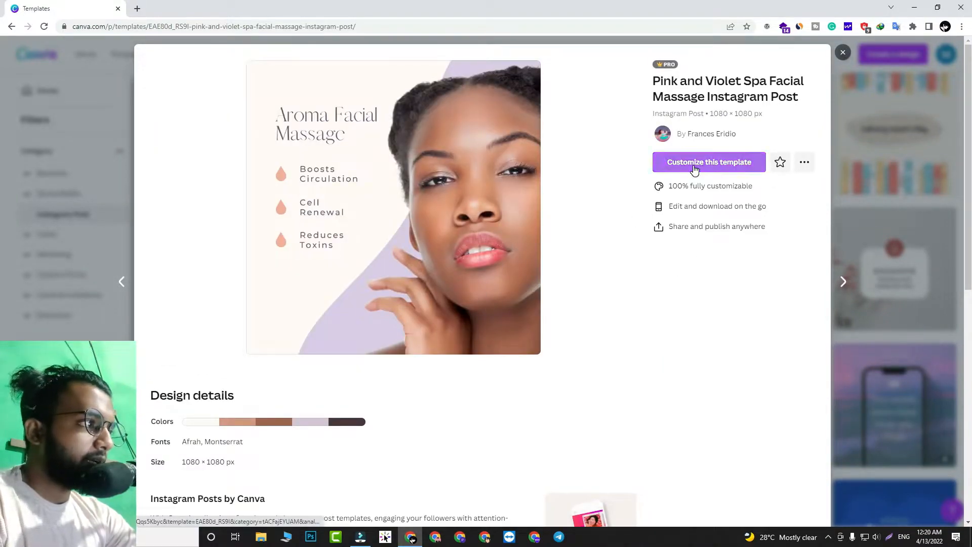
left_click(695, 169)
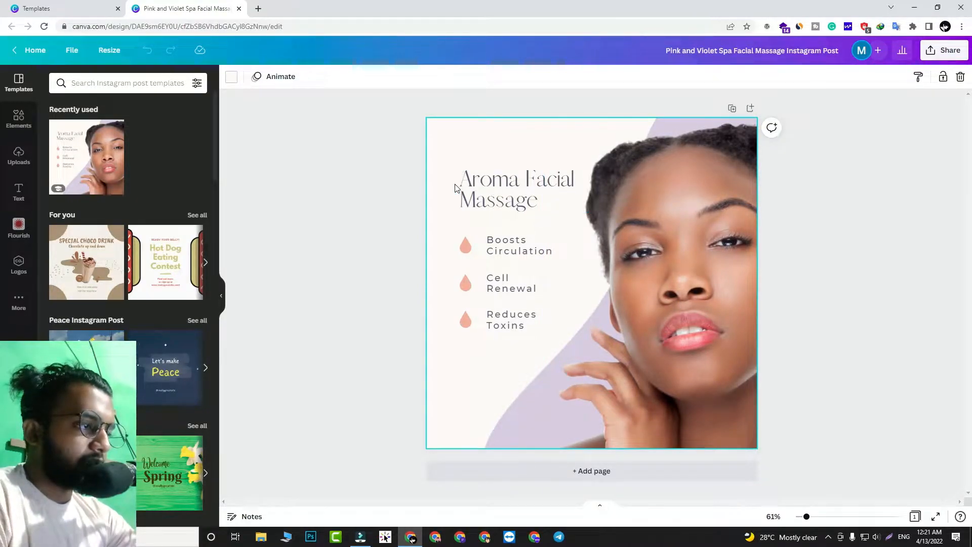
left_click(467, 248)
double_click(466, 248)
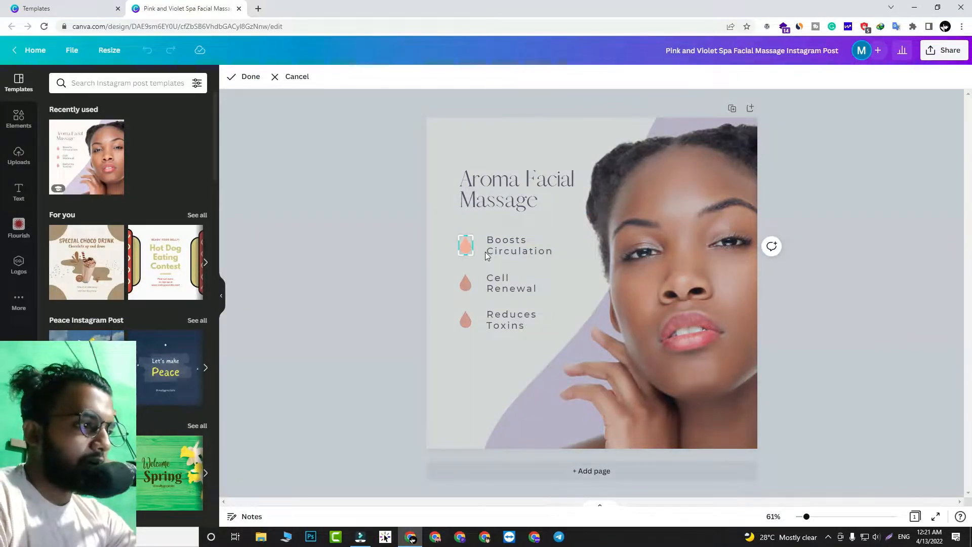
left_click(485, 251)
left_click(469, 293)
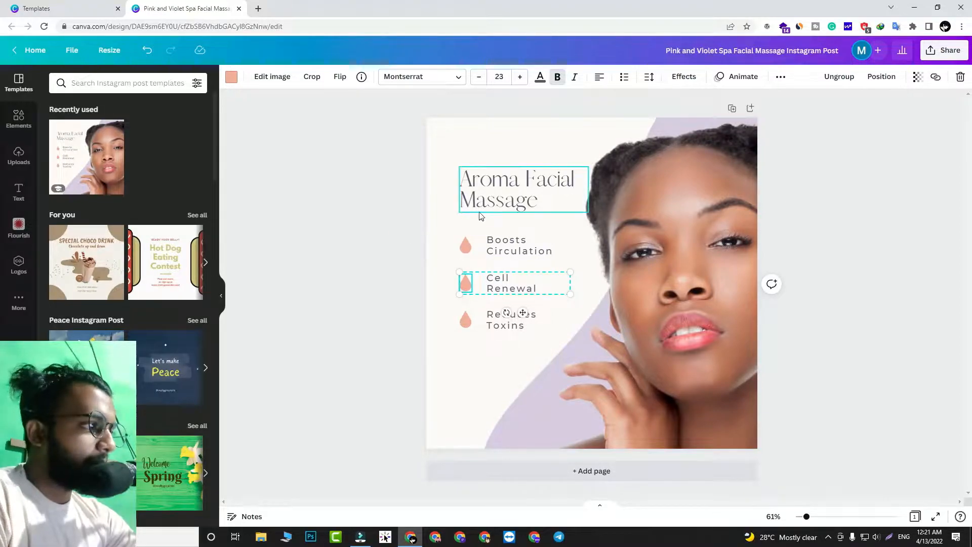
- Shift the woman's photo slightly right and up on the design
left_click(670, 247)
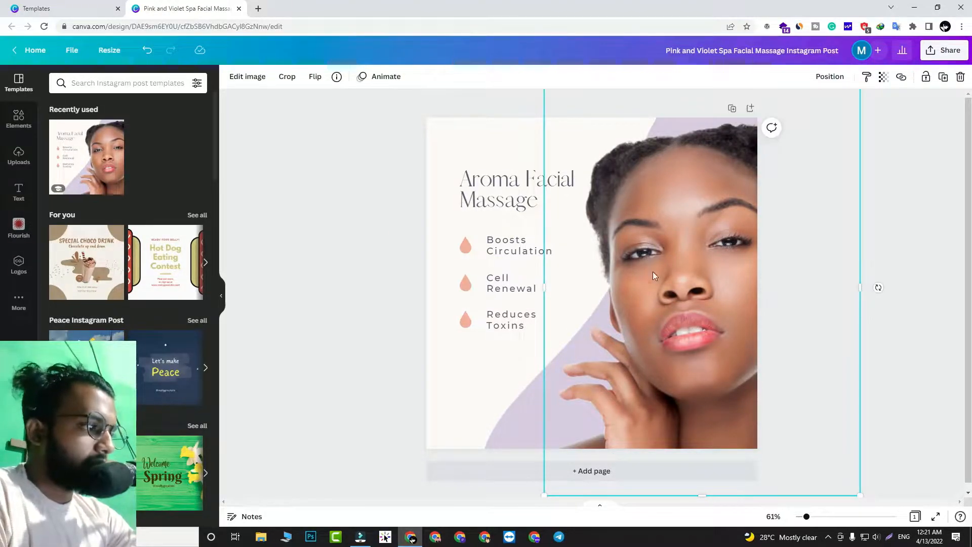
mouse_move(705, 250)
left_mouse_down()
mouse_move(721, 254)
mouse_move(713, 245)
left_mouse_up()
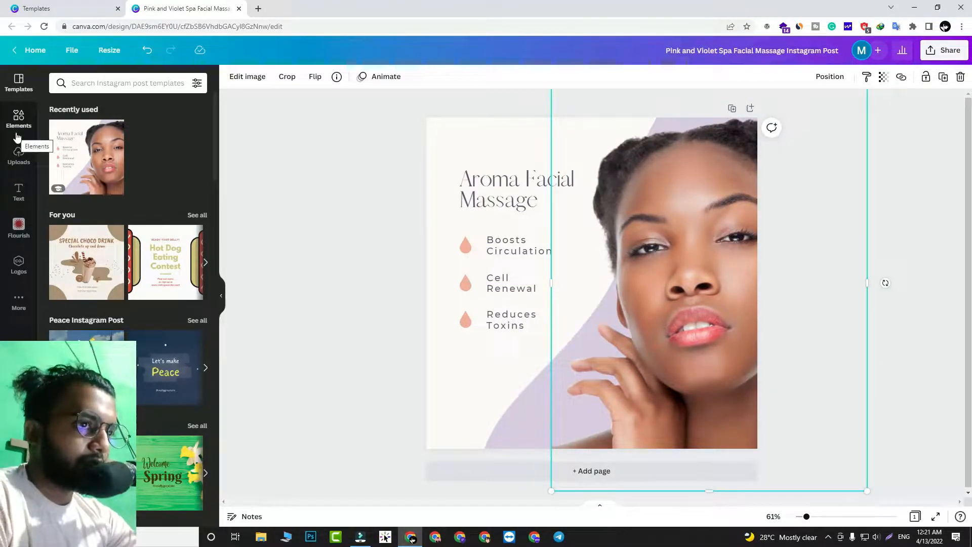
- Search the Canva elements for "girls" and look over the results
left_click(17, 161)
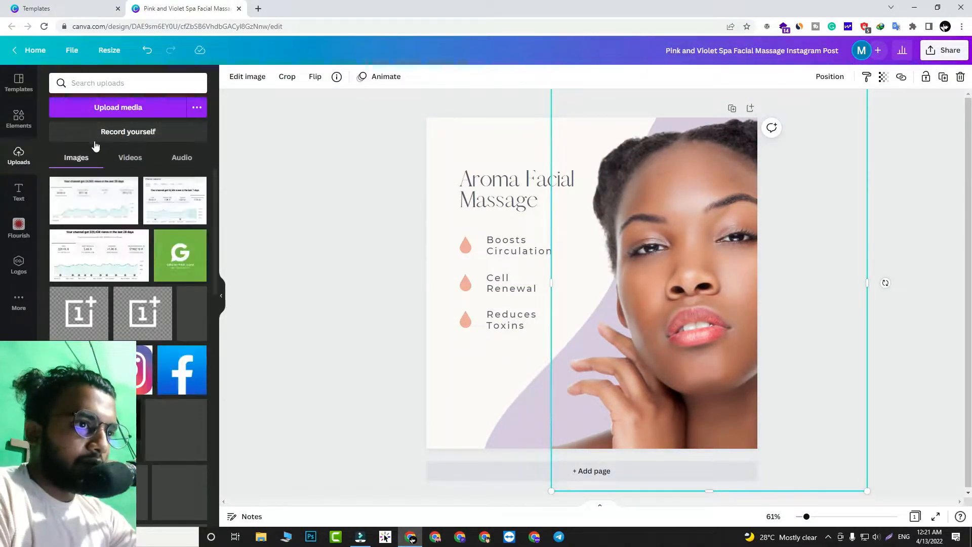
left_click(19, 119)
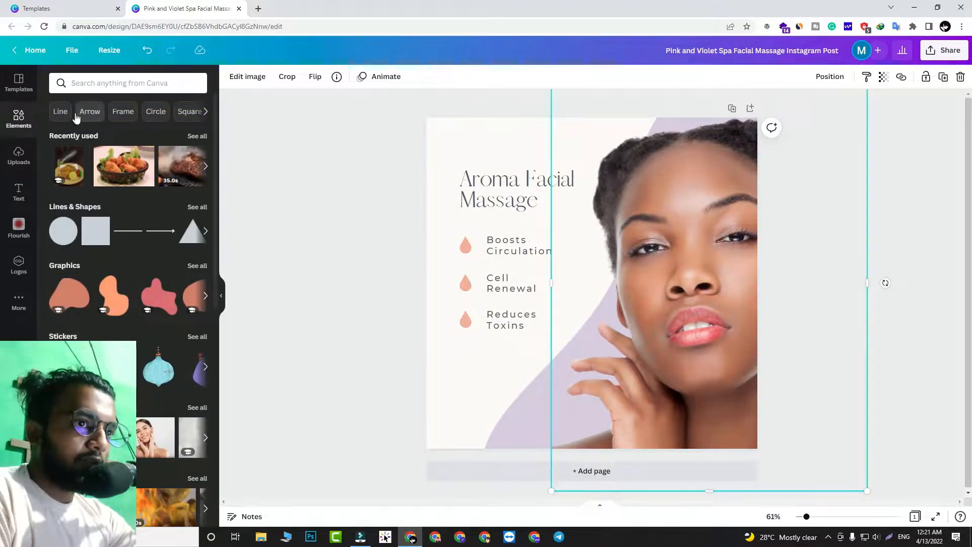
left_click(111, 86)
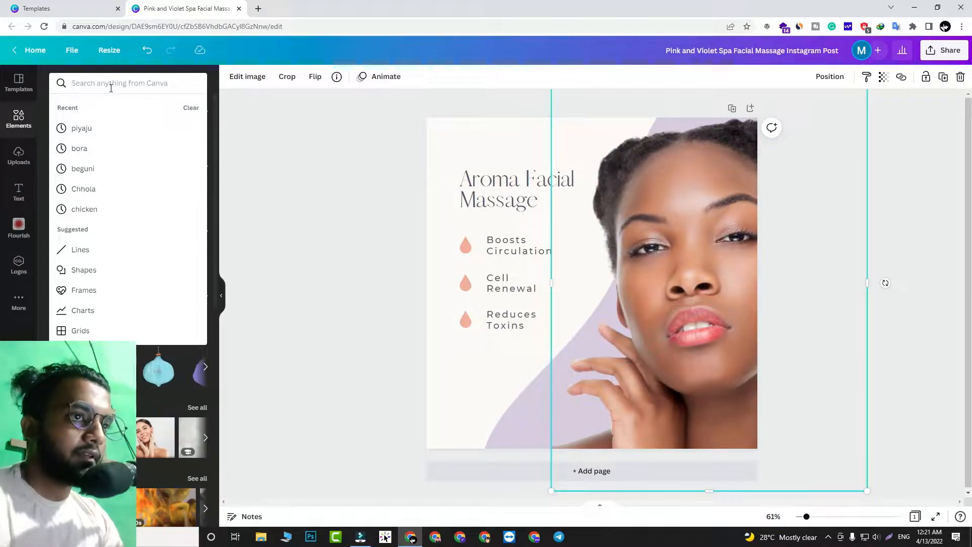
type("girl")
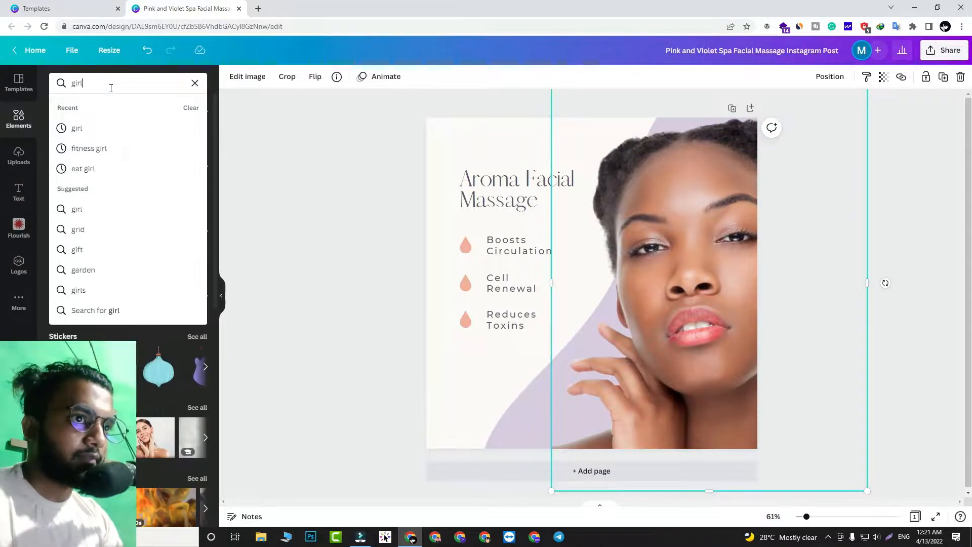
type("s")
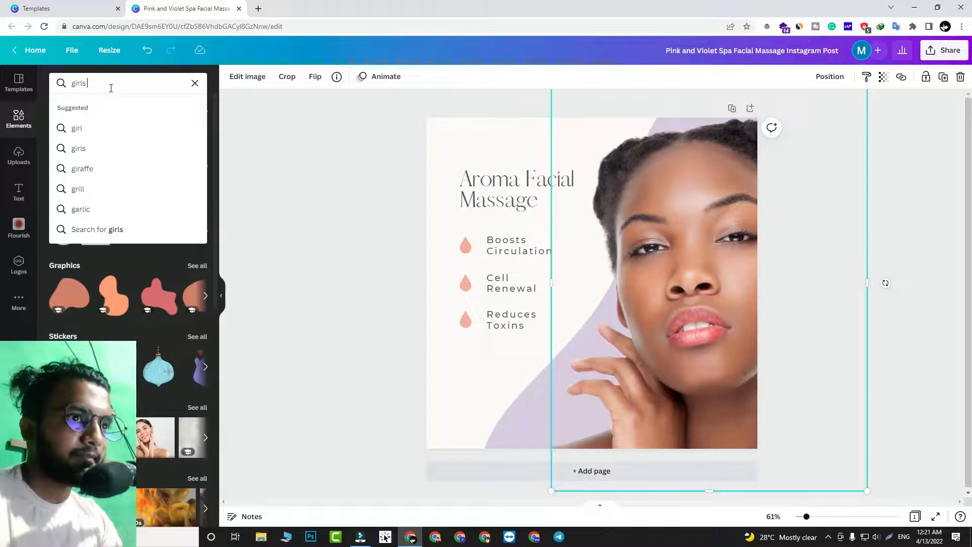
key("Return")
scroll(112, 163, "down", 3)
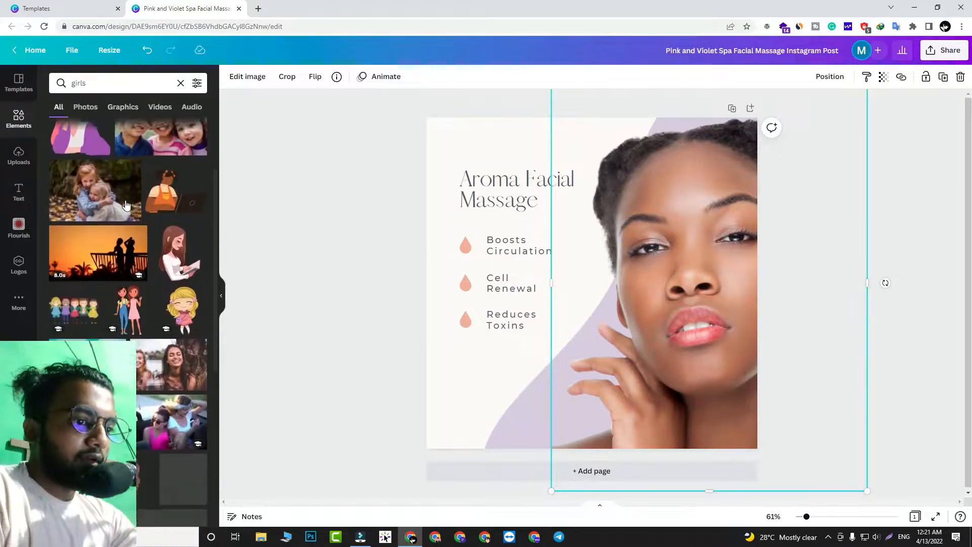
scroll(112, 163, "up", 3)
- Search the Canva elements for "beauty girl"
left_click(102, 92)
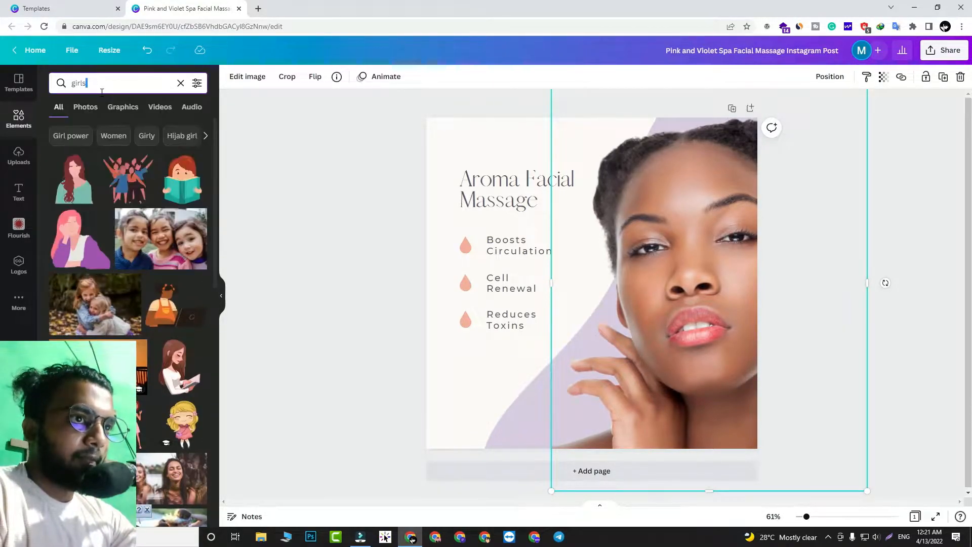
key("BackSpace")
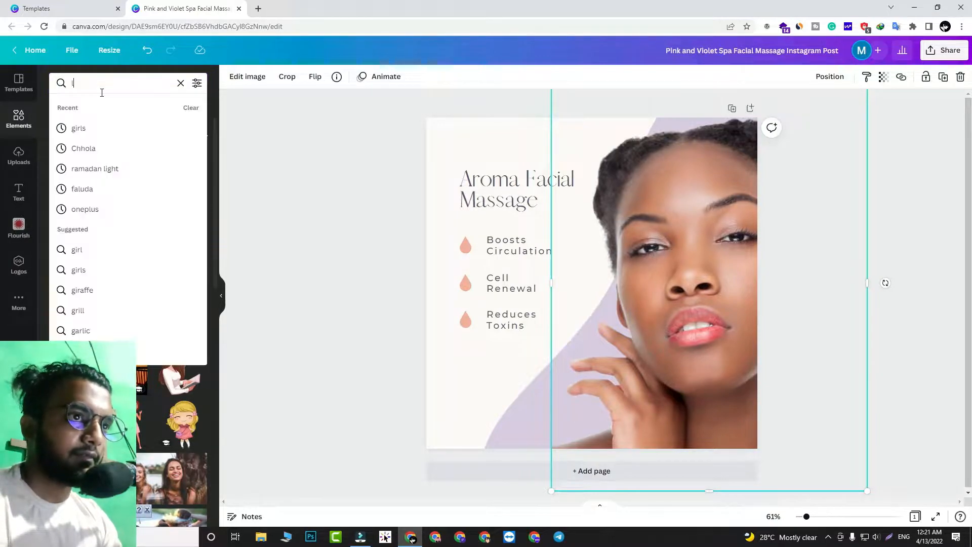
type("be")
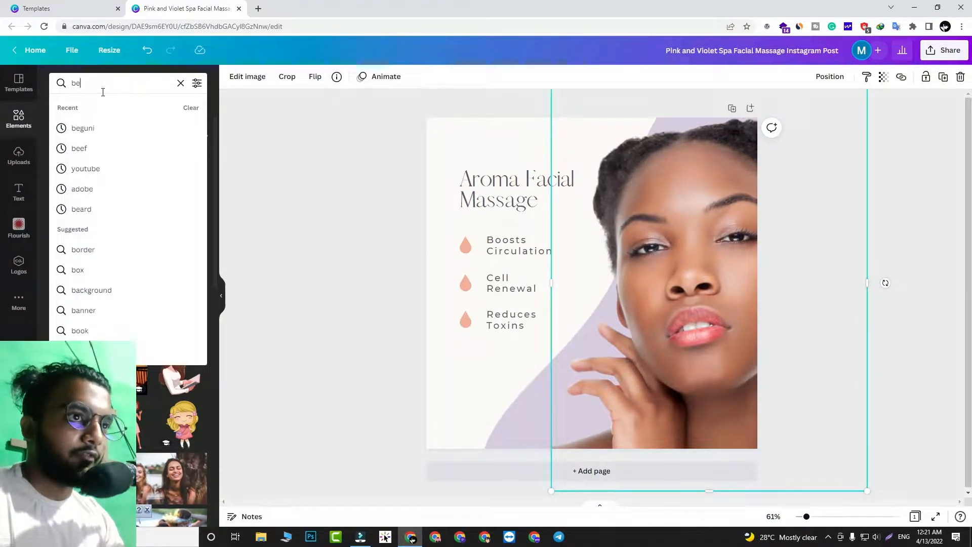
type("autifu")
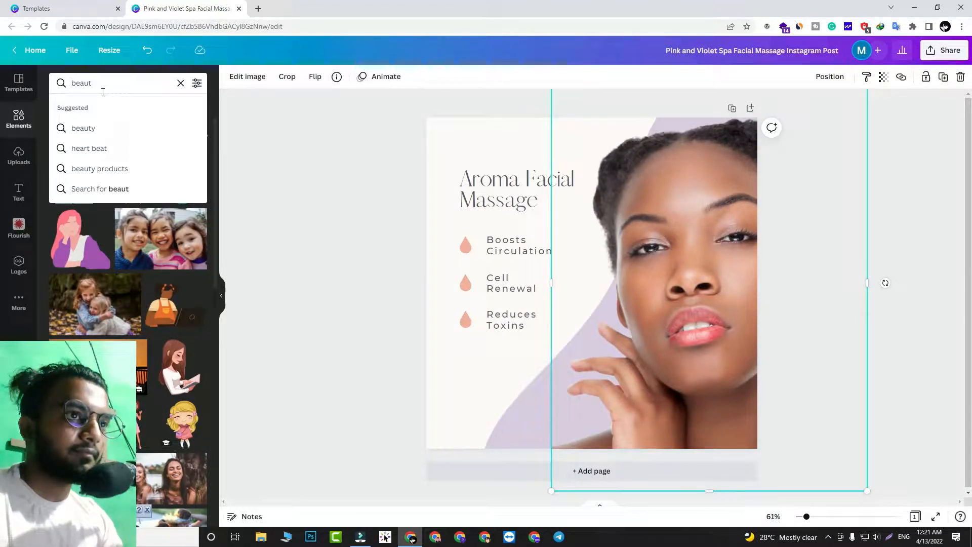
key("BackSpace")
key("BackSpace")
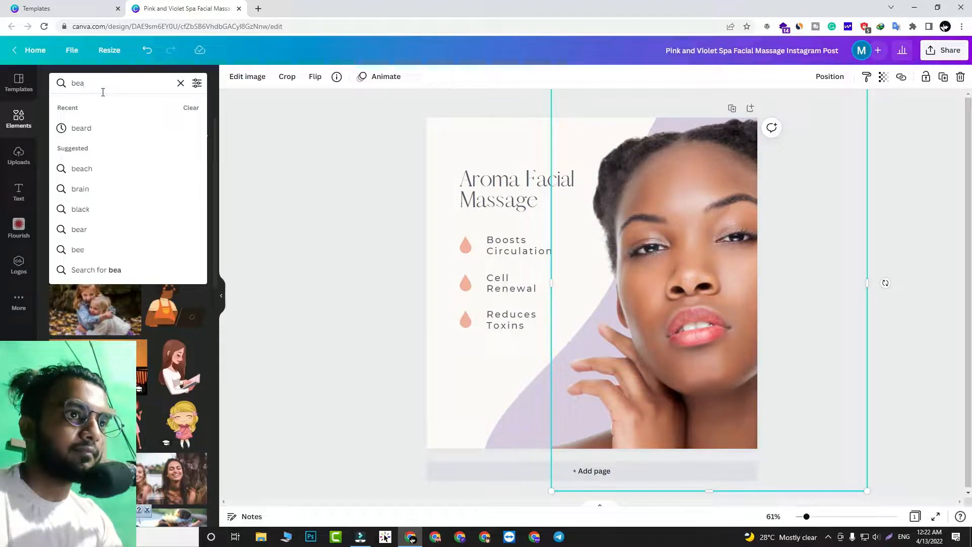
type("utyful")
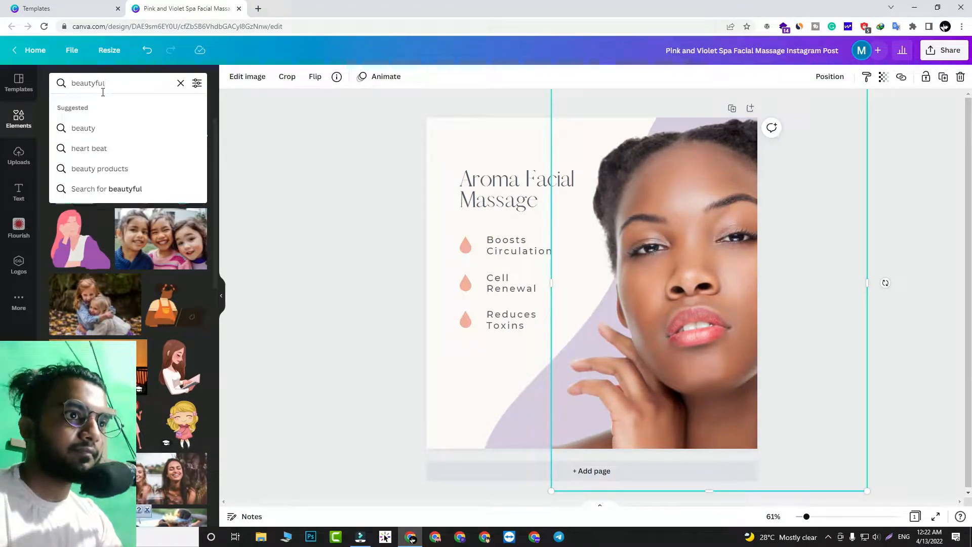
left_click(114, 133)
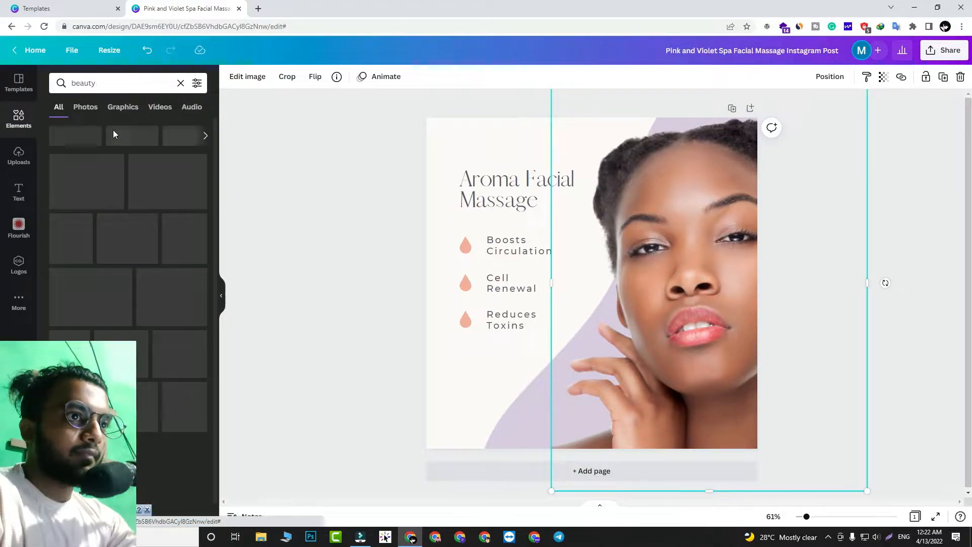
left_click(130, 80)
type("girl")
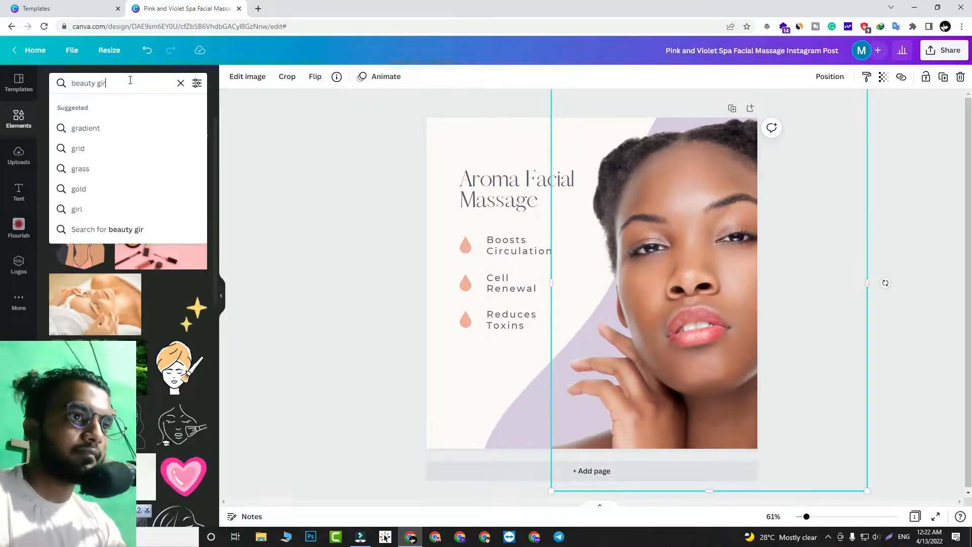
key("Return")
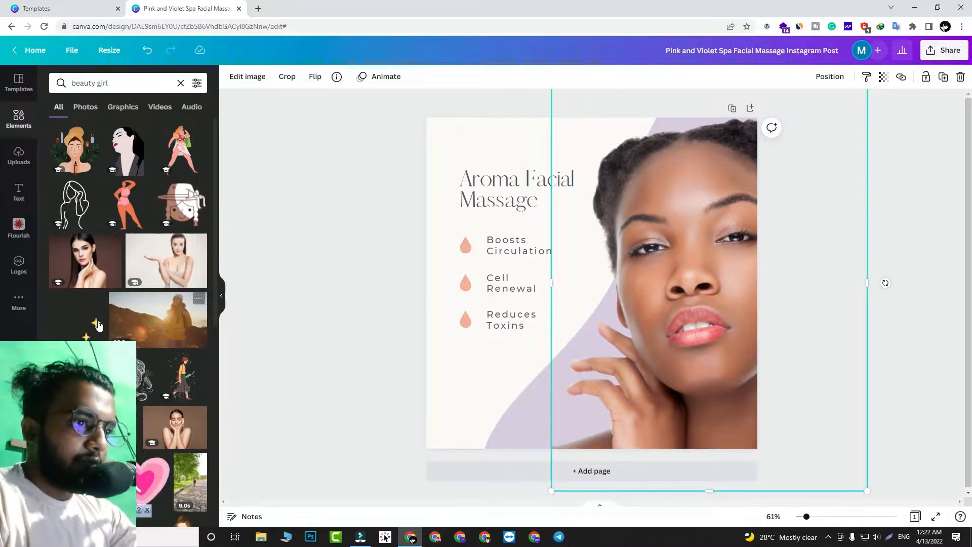
- Replace the template's woman photo with the brown-background portrait of a dark-haired woman and align it with the page's top edge
left_click_drag(111, 253, 622, 254)
left_click_drag(82, 256, 654, 329)
left_click_drag(657, 212, 681, 244)
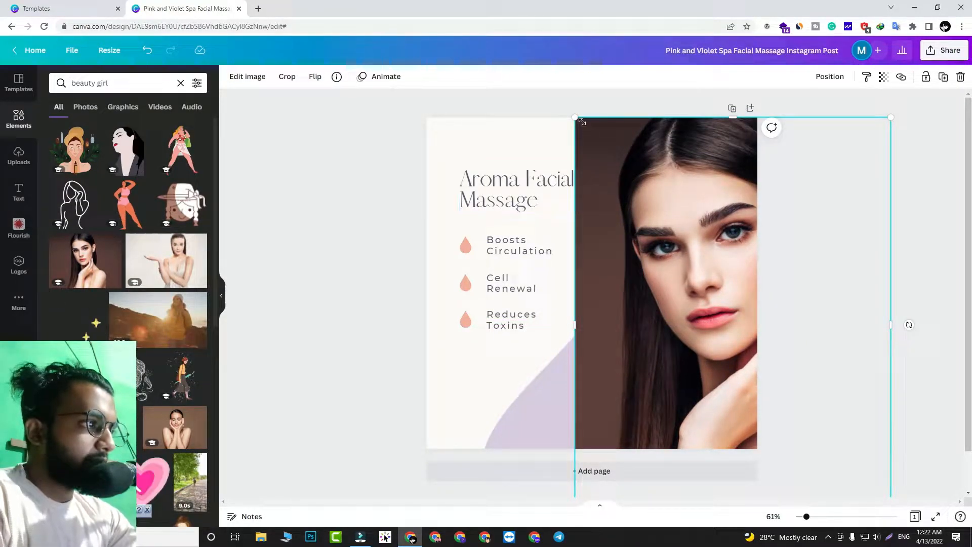
left_click_drag(606, 166, 607, 153)
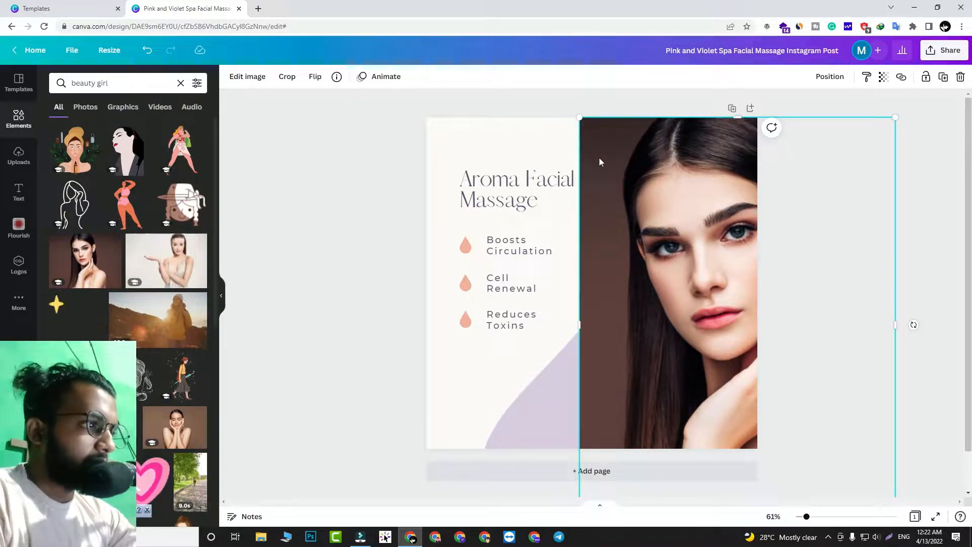
- Remove the brown background from the woman's portrait and shift the cutout up and left on the page
left_click(246, 81)
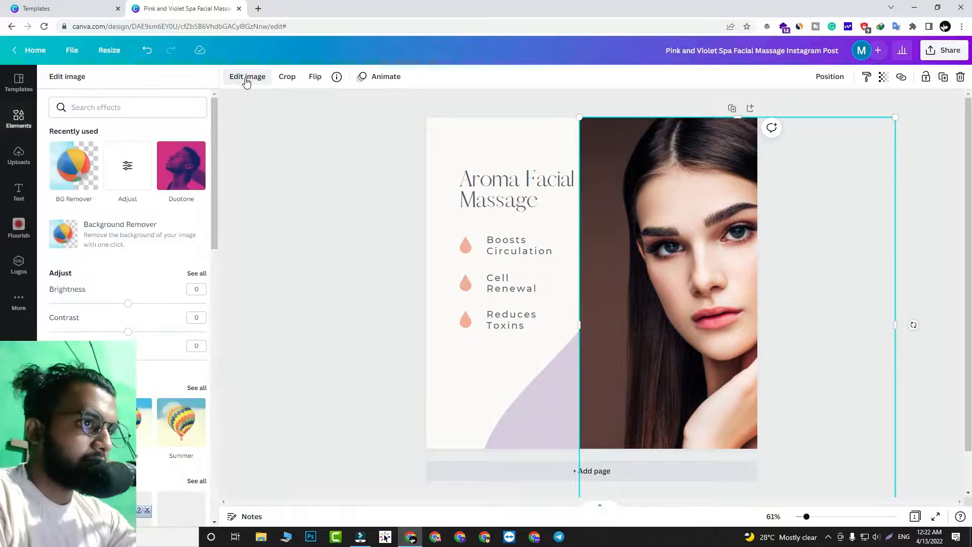
left_click(76, 185)
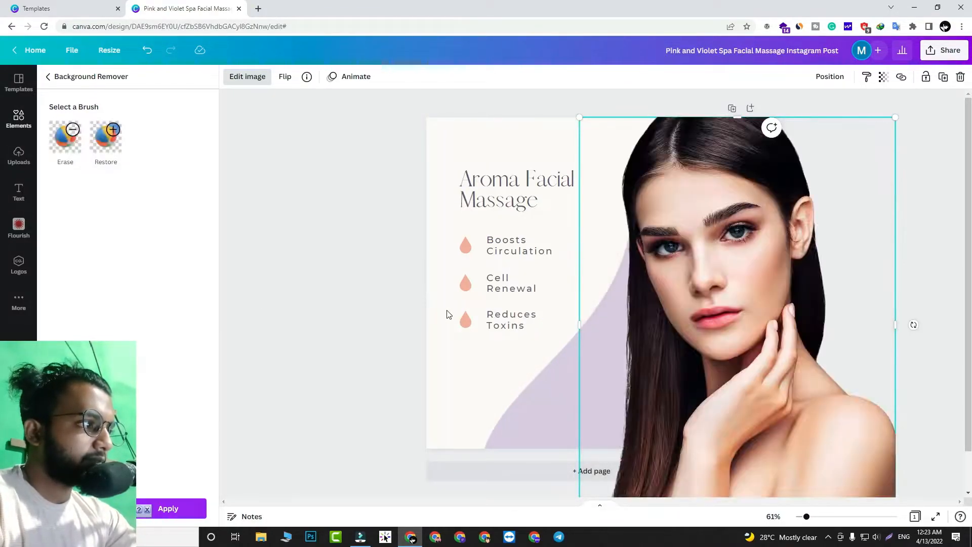
left_click_drag(737, 297, 701, 267)
left_click(345, 282)
scroll(373, 312, "down", 1)
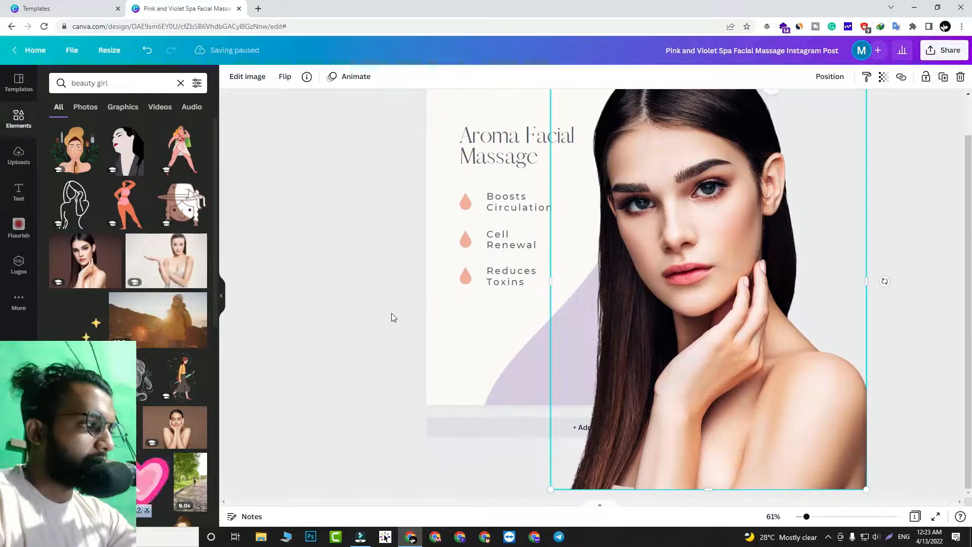
scroll(374, 320, "up", 1)
left_click(373, 319)
- Scale down the cutout portrait and place it against the page's bottom edge at the lower right
left_click(571, 326)
left_click(573, 374)
left_click_drag(673, 350, 610, 249)
left_click_drag(804, 433, 726, 331)
left_click_drag(638, 235, 731, 336)
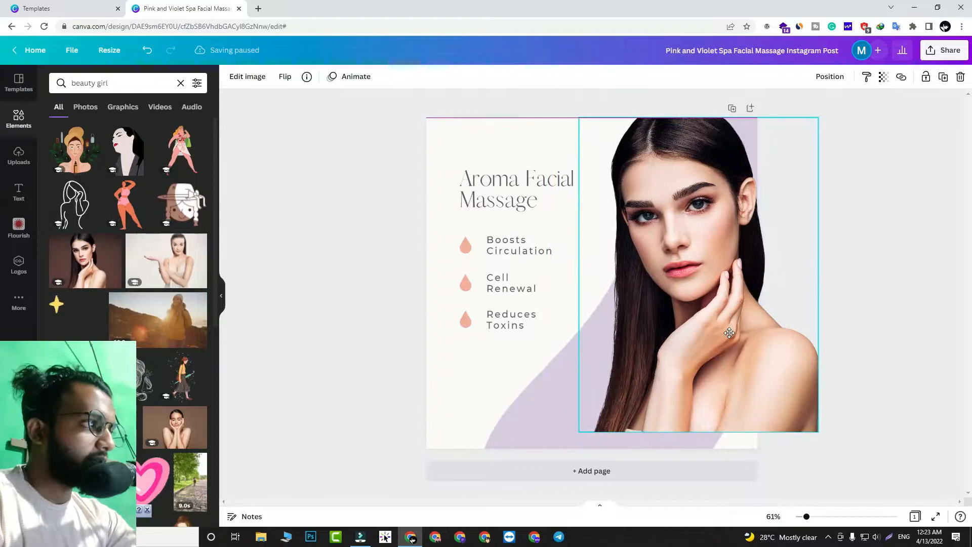
left_click_drag(820, 434, 792, 398)
left_click_drag(738, 348, 705, 399)
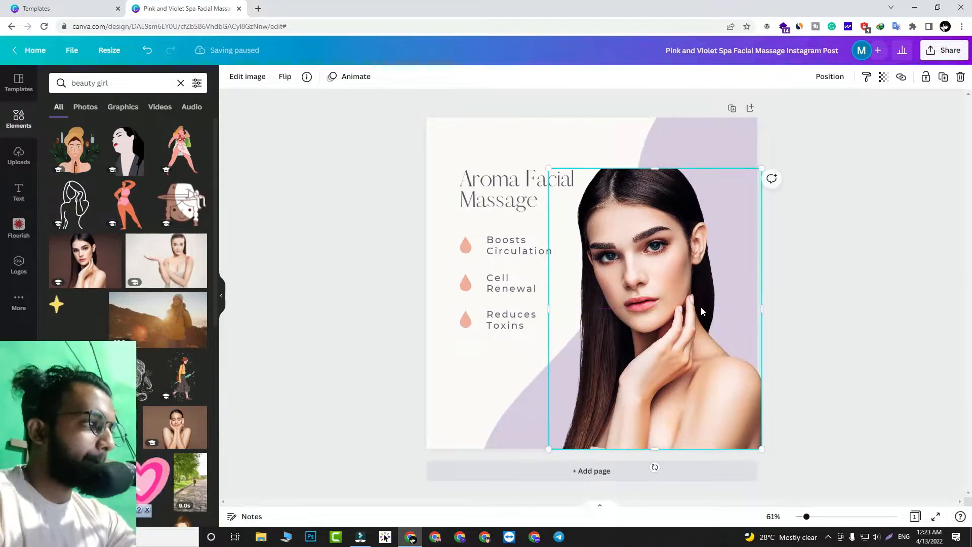
- Enlarge the cutout portrait upward to the page's full height and shift it right, clear of the heading
left_click(656, 175)
left_click(652, 178)
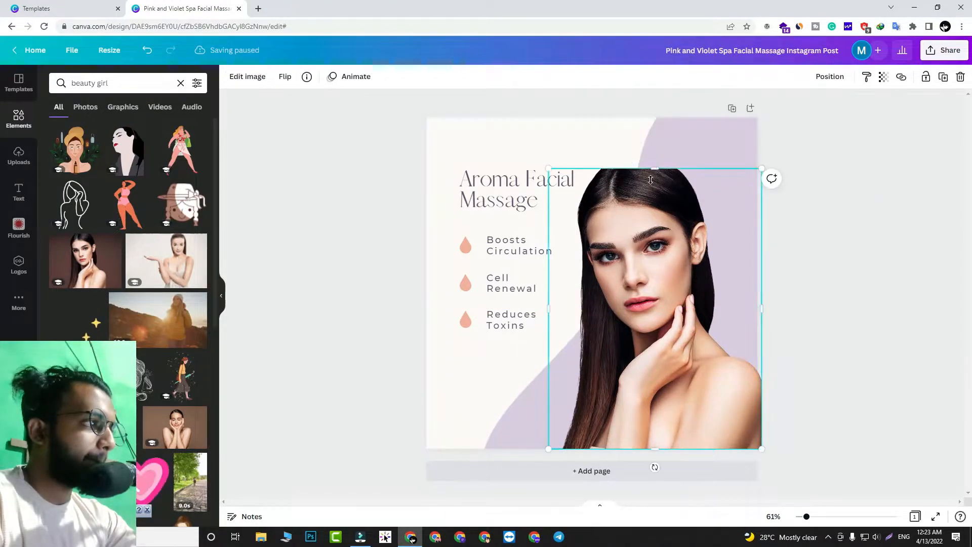
left_click_drag(658, 167, 672, 113)
left_click_drag(694, 219, 715, 217)
left_click(856, 319)
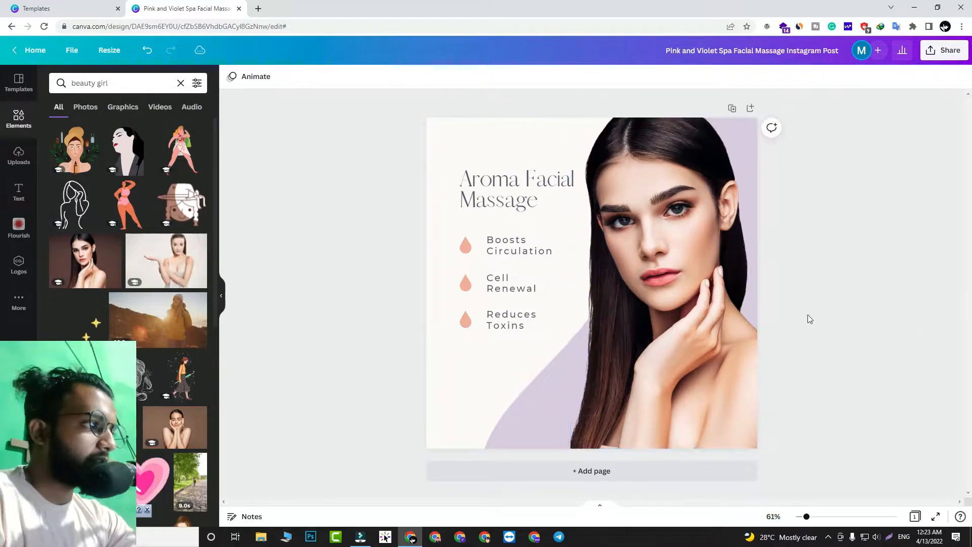
- Replace the heading "Aroma Facial Massage" with "Best Fashion"
triple_click(556, 198)
left_click(493, 181)
left_click_drag(460, 181, 537, 204)
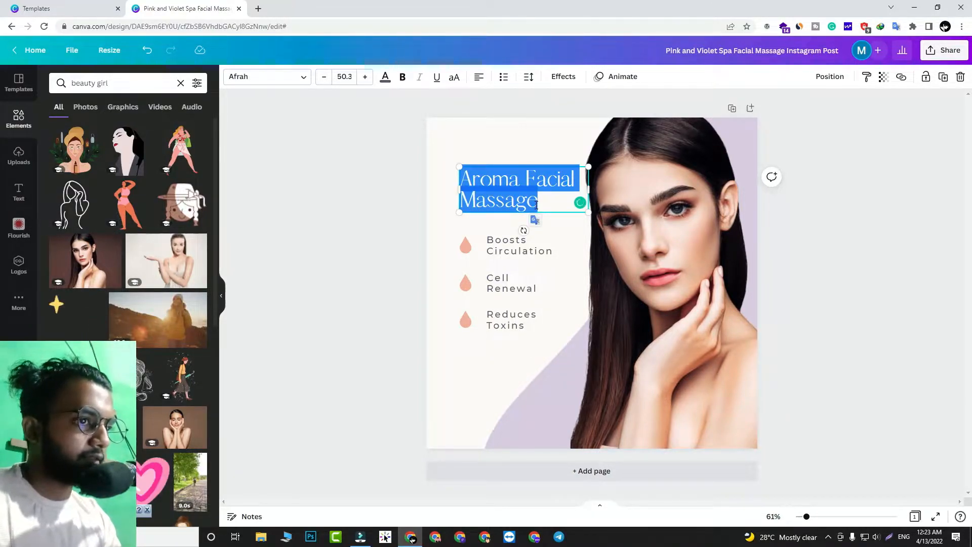
type("Best")
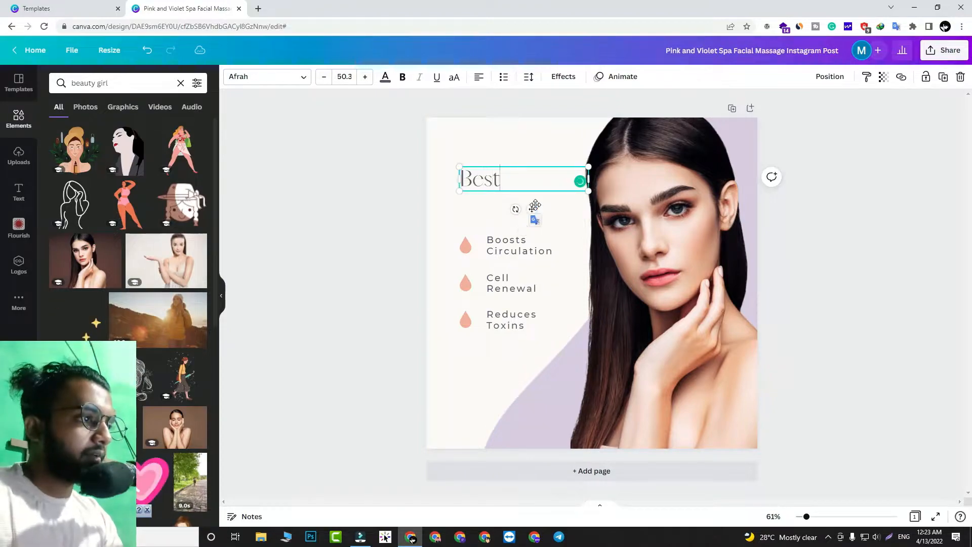
type(" Fashion")
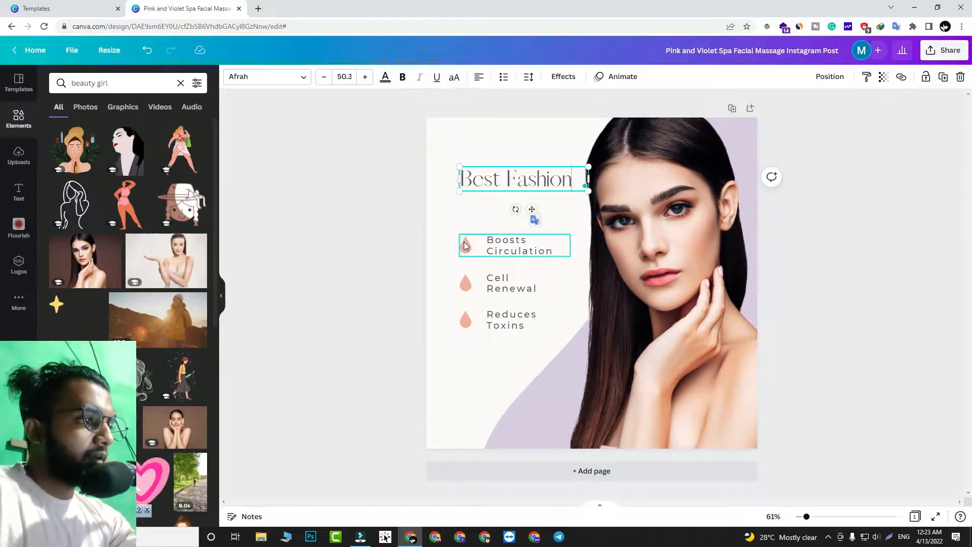
- Recolor the drop icon beside "Boosts Circulation" to the custom orange-red #FF4300
left_click(465, 246)
double_click(464, 247)
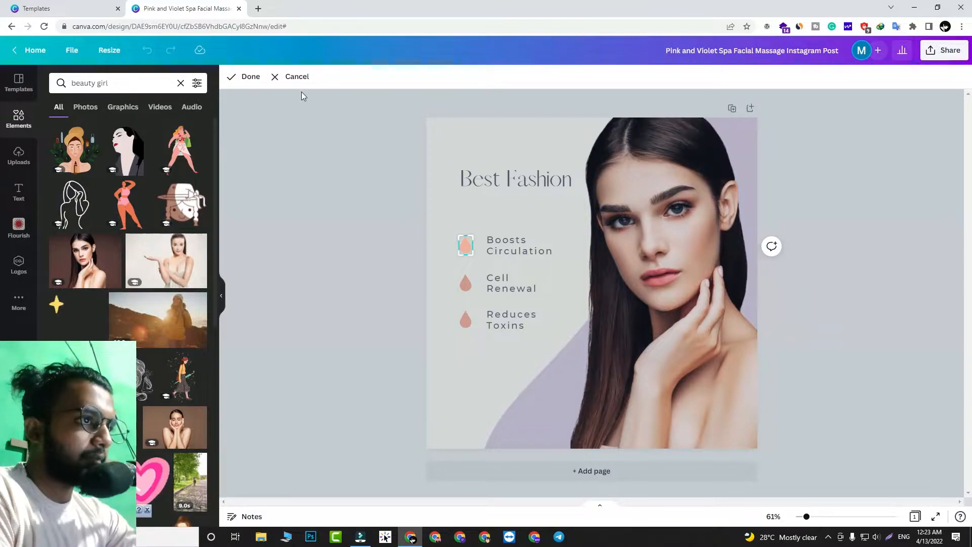
left_click(298, 77)
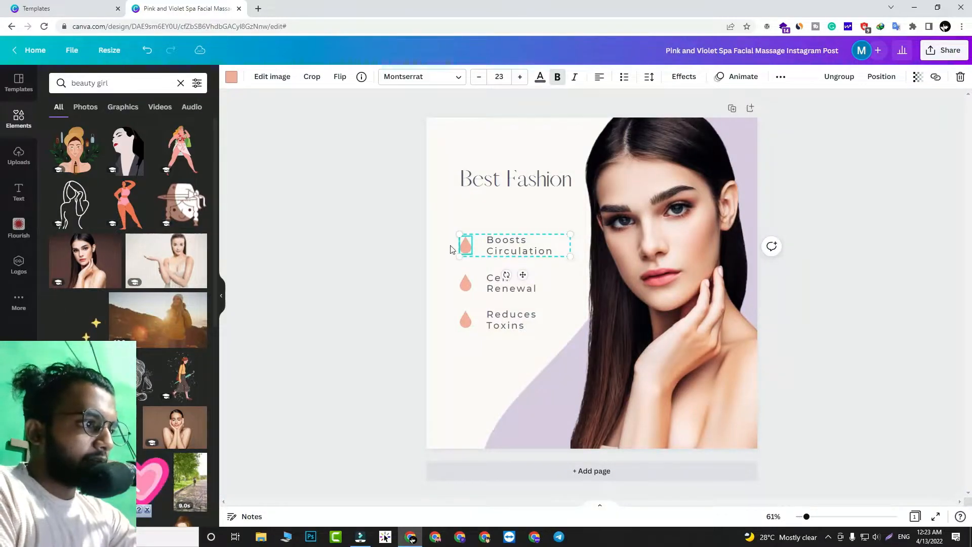
left_click(232, 81)
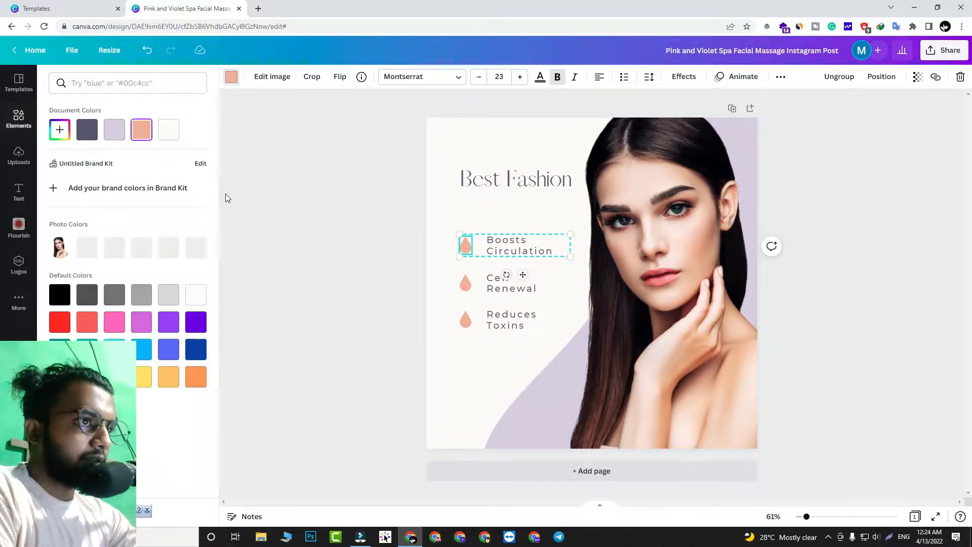
left_click(59, 131)
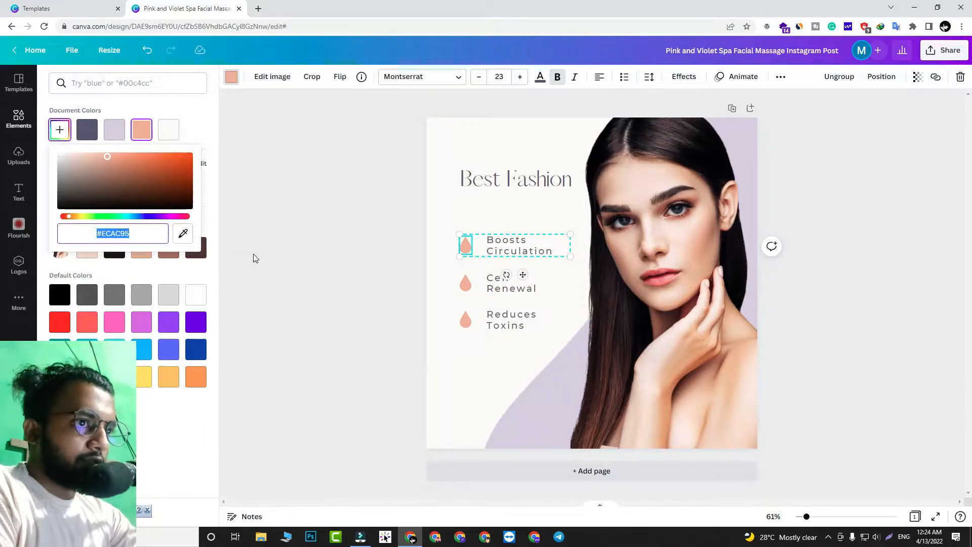
left_click_drag(143, 198, 201, 156)
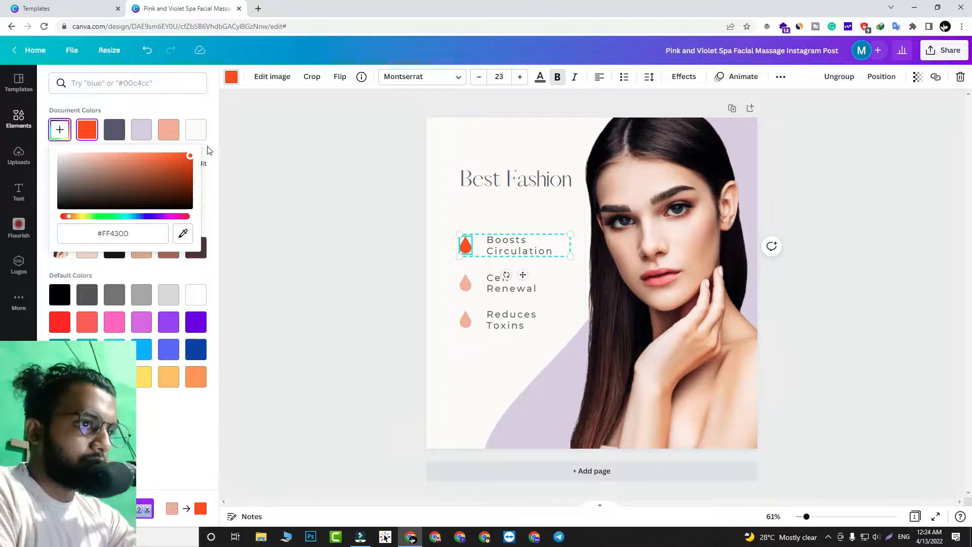
- Apply the same orange-red document color to the drop icons beside "Cell Renewal" and "Reduces Toxins"
left_click(465, 284)
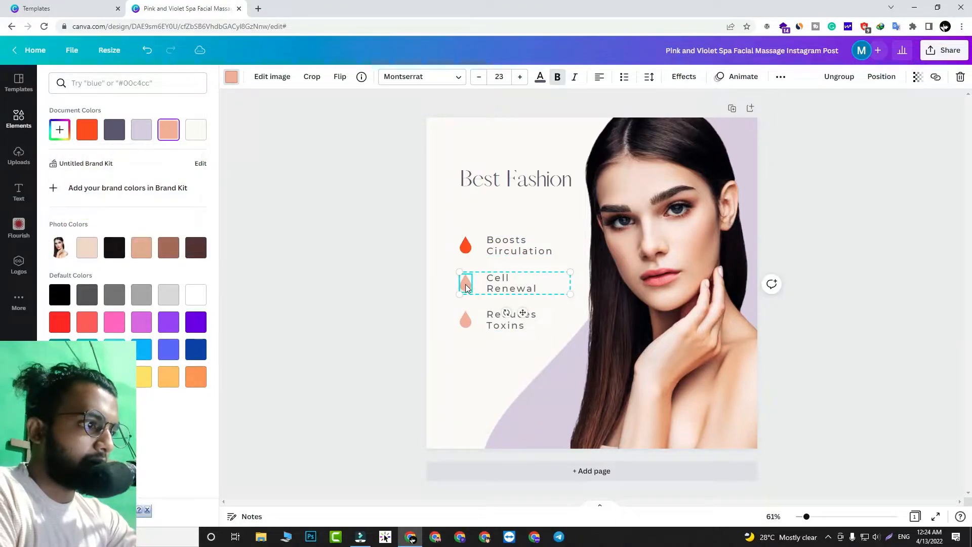
left_click(229, 79)
left_click(229, 78)
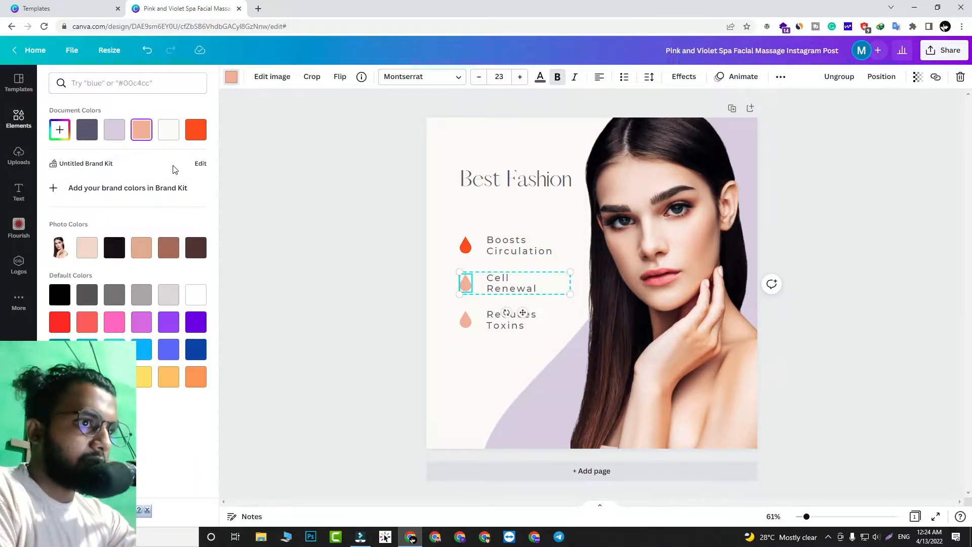
left_click(196, 129)
left_click(466, 323)
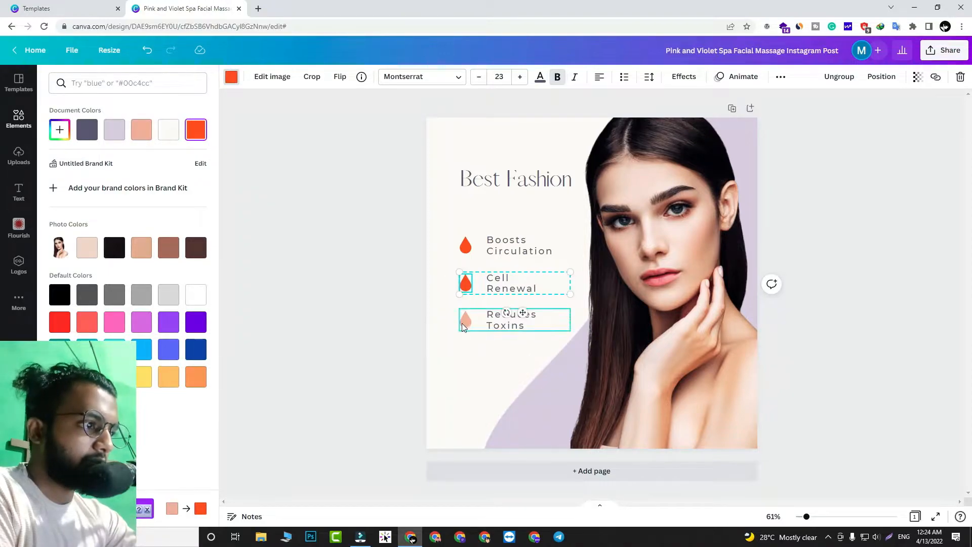
left_click(229, 79)
left_click(229, 78)
left_click(196, 129)
- Replace the first list item's text "Boosts Circulation" with "Fashion"
double_click(494, 247)
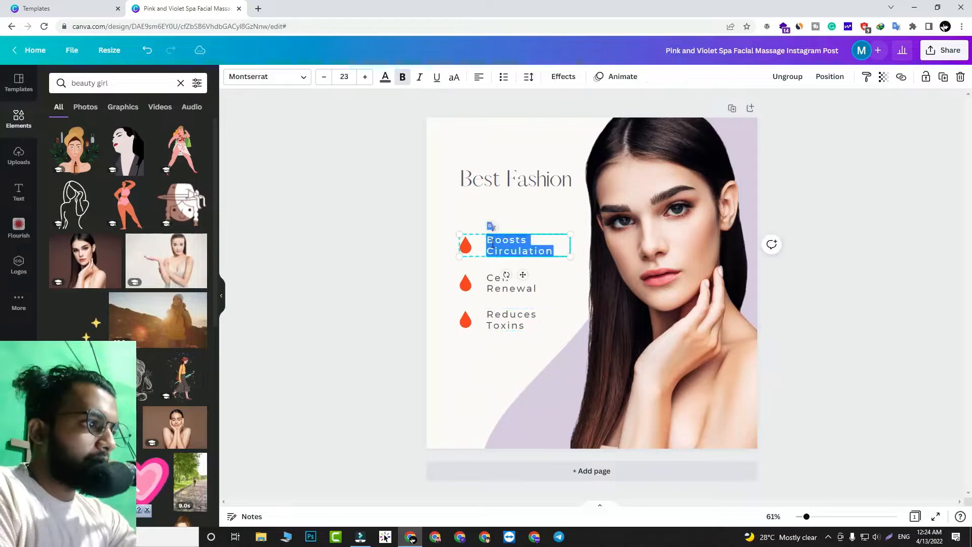
left_click(504, 239)
triple_click(504, 239)
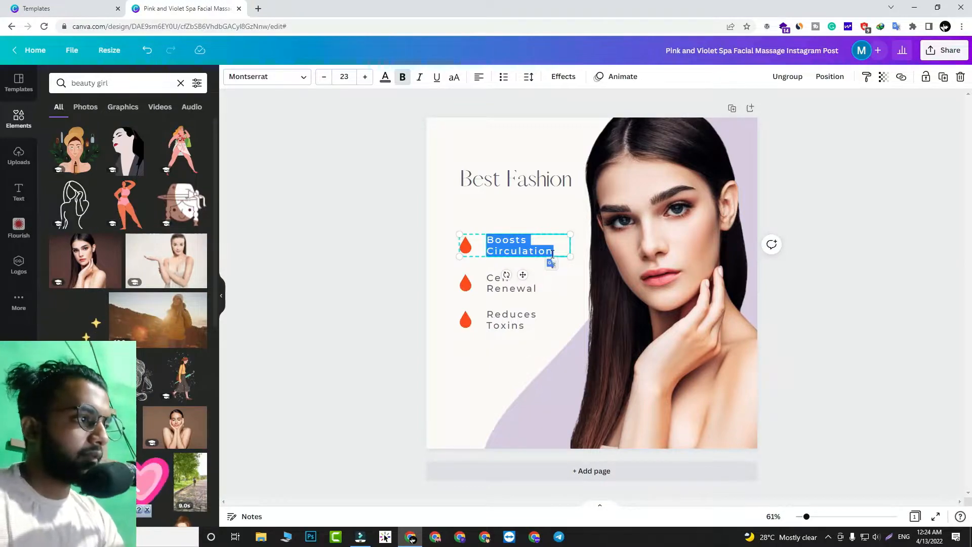
type("Fashion")
- Change the second list item's text to "Style" and the third item's text to "outfits"
triple_click(497, 284)
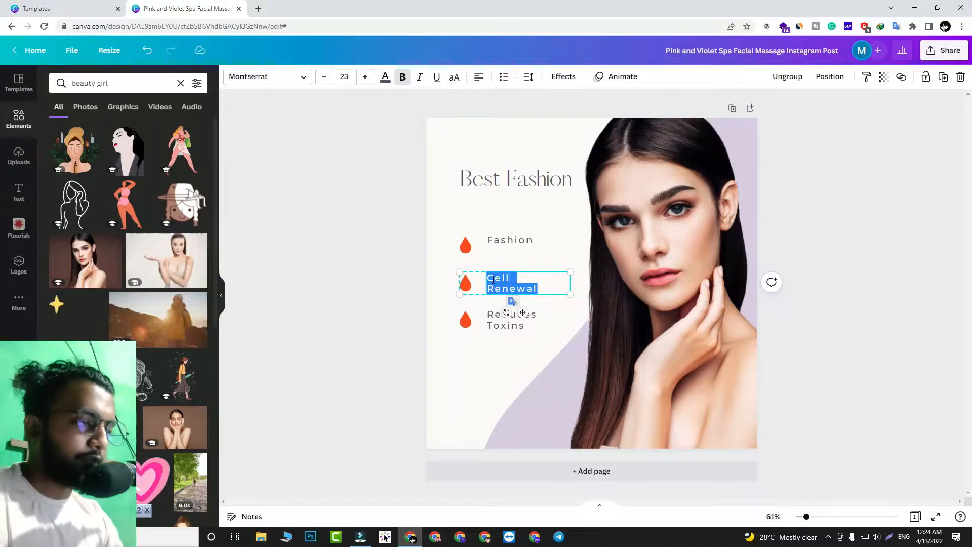
type("B")
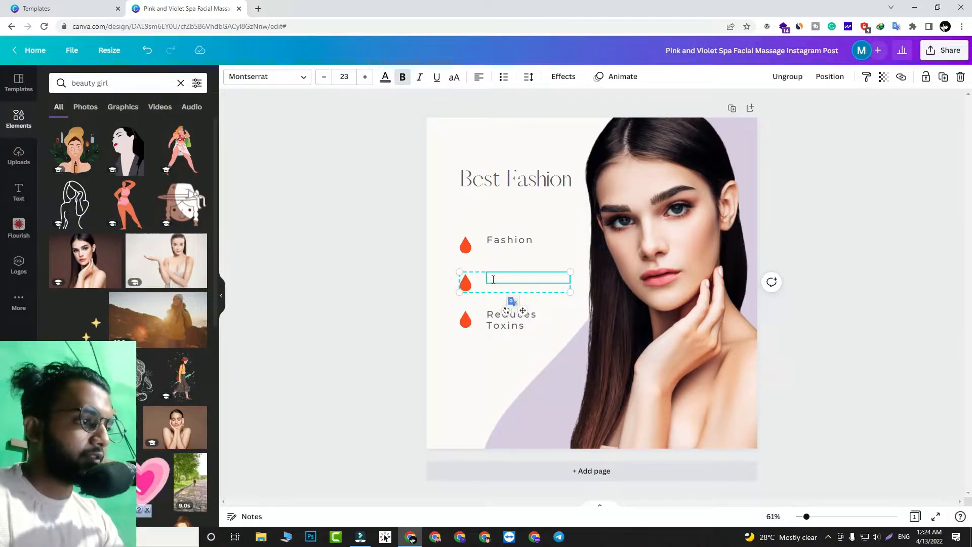
triple_click(499, 324)
type("outfits")
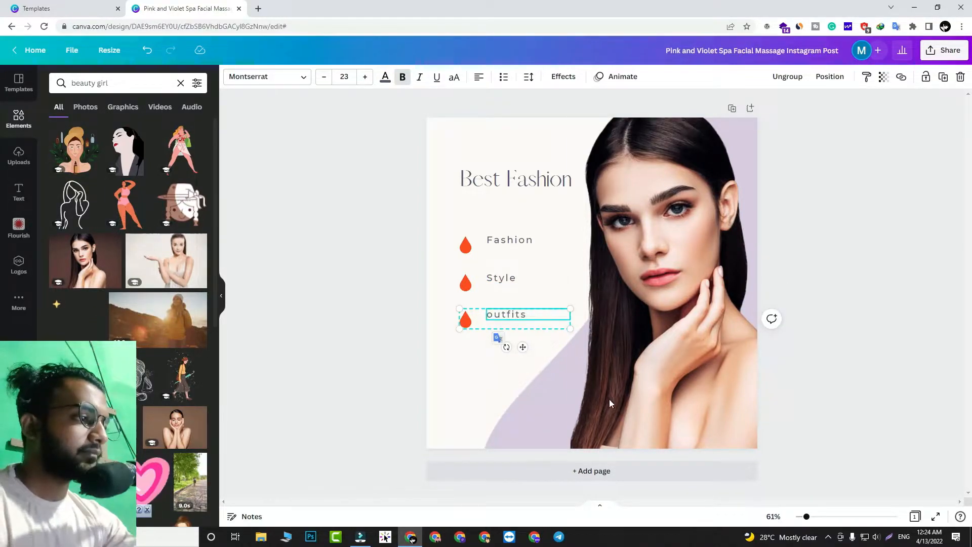
left_click(508, 393)
- Try several fonts on the "Best Fashion" heading and set it to Argent
left_click(517, 181)
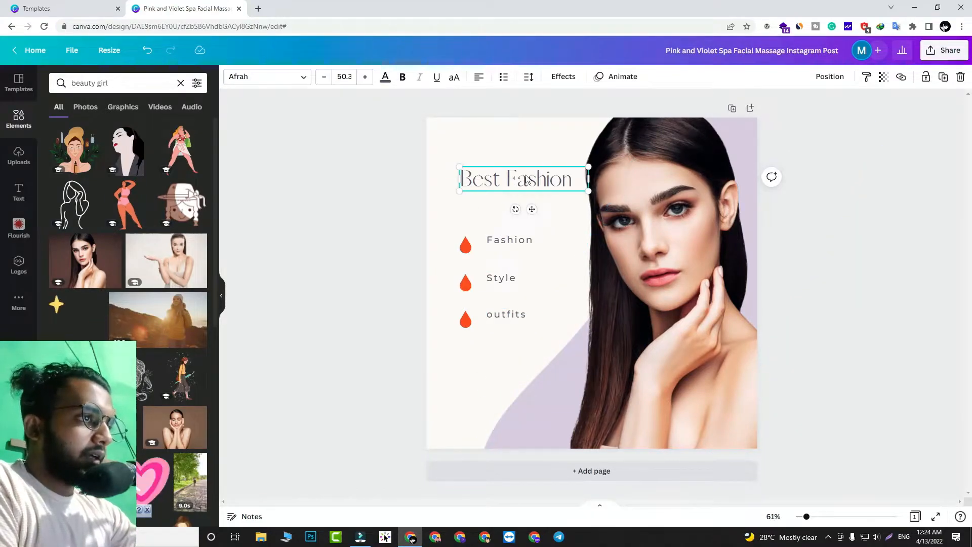
left_click(492, 184)
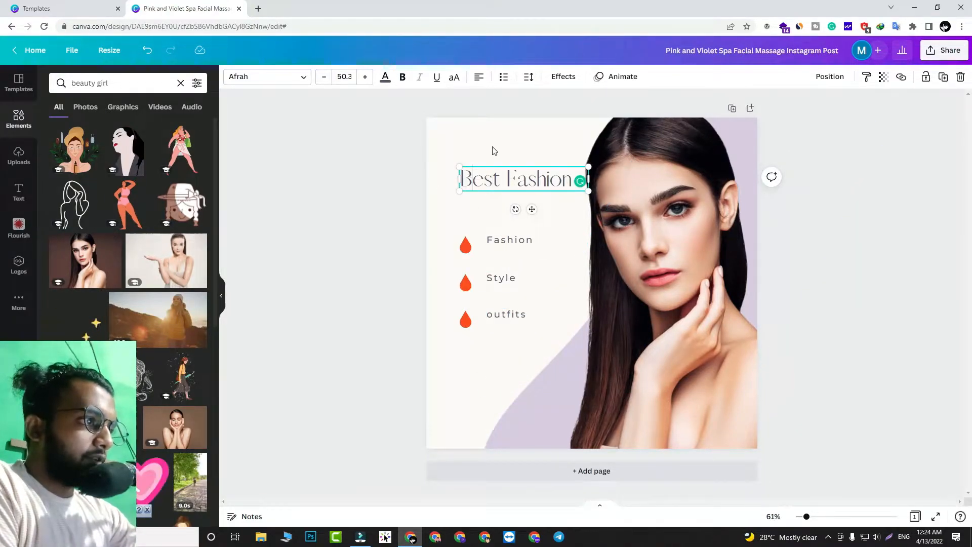
left_click(279, 78)
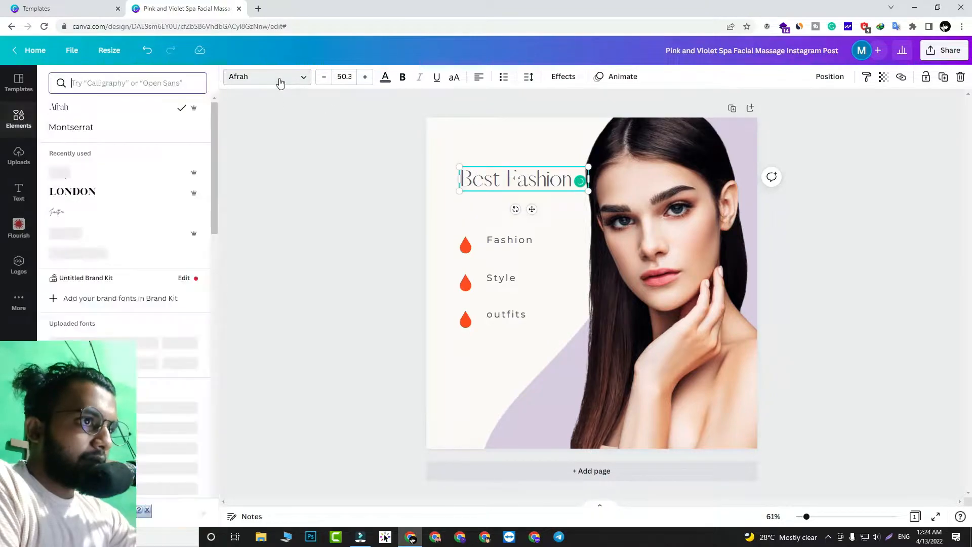
left_click(89, 192)
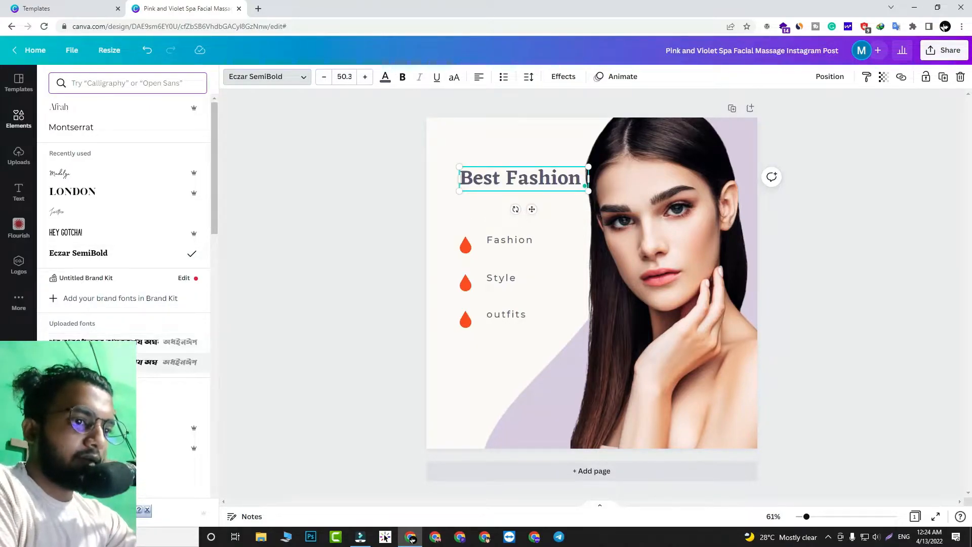
scroll(102, 284, "down", 5)
left_click(87, 286)
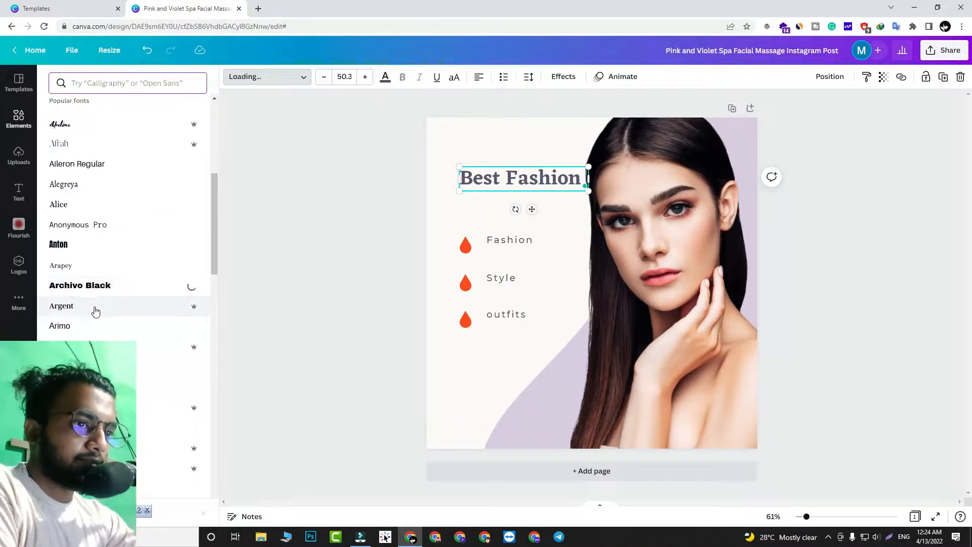
left_click(96, 310)
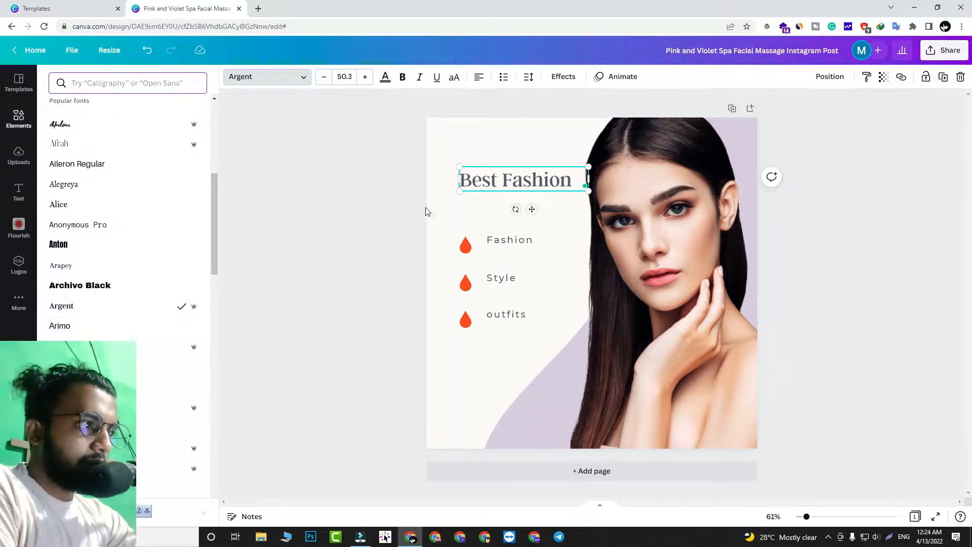
- Enlarge the "Best Fashion" heading to font size 55.3 and move it down closer to the list
left_click(466, 219)
left_click_drag(459, 191, 448, 202)
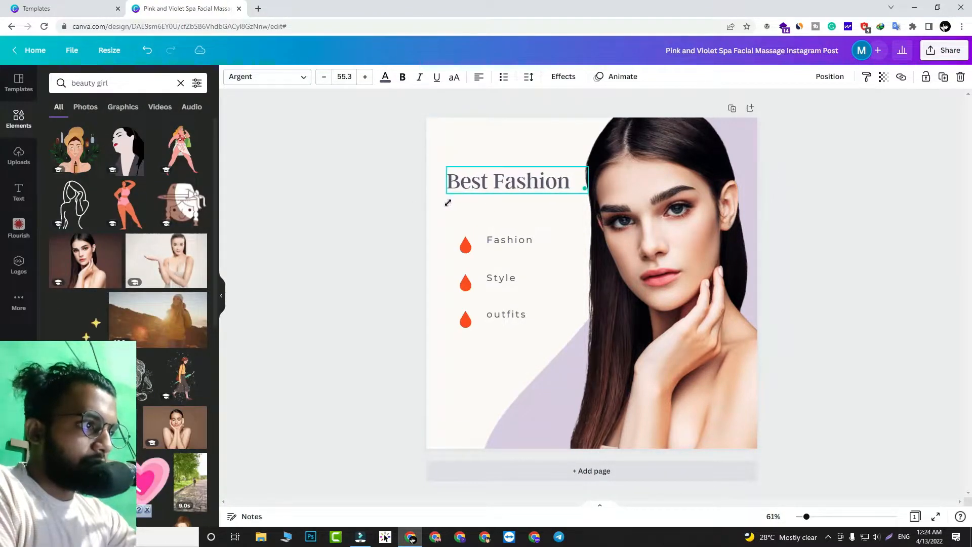
left_click(488, 198)
left_click_drag(521, 180, 520, 203)
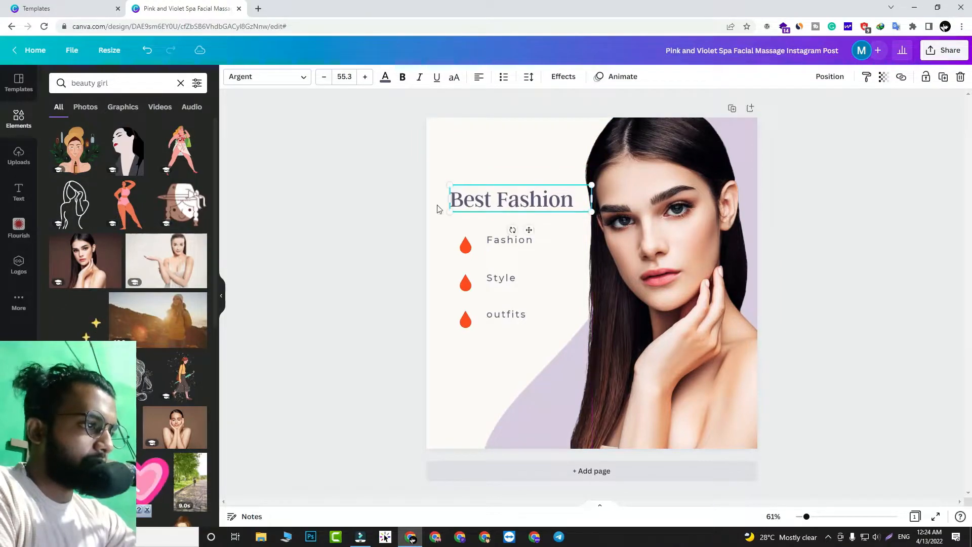
left_click(393, 209)
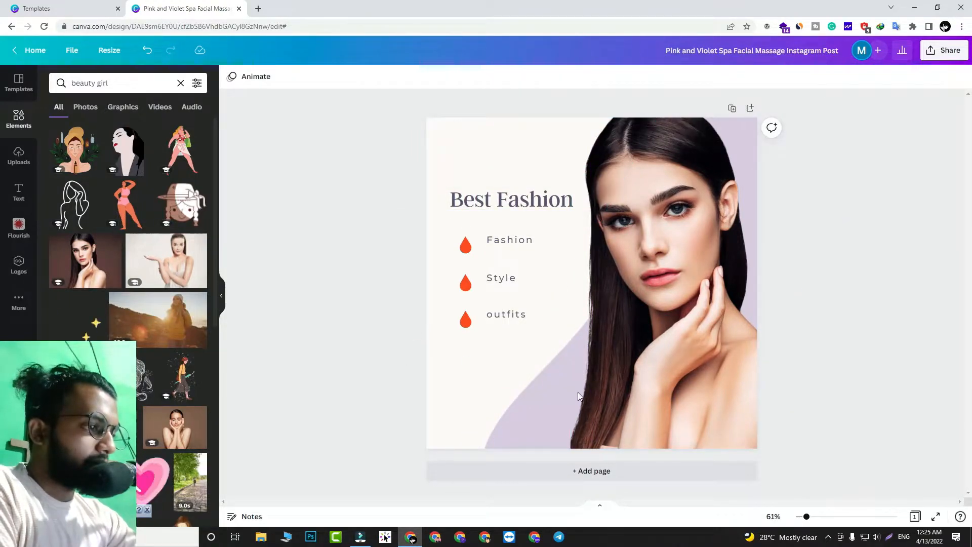
- Recolor the lavender background shape behind the woman with the reddish-brown photo color
left_click(551, 409)
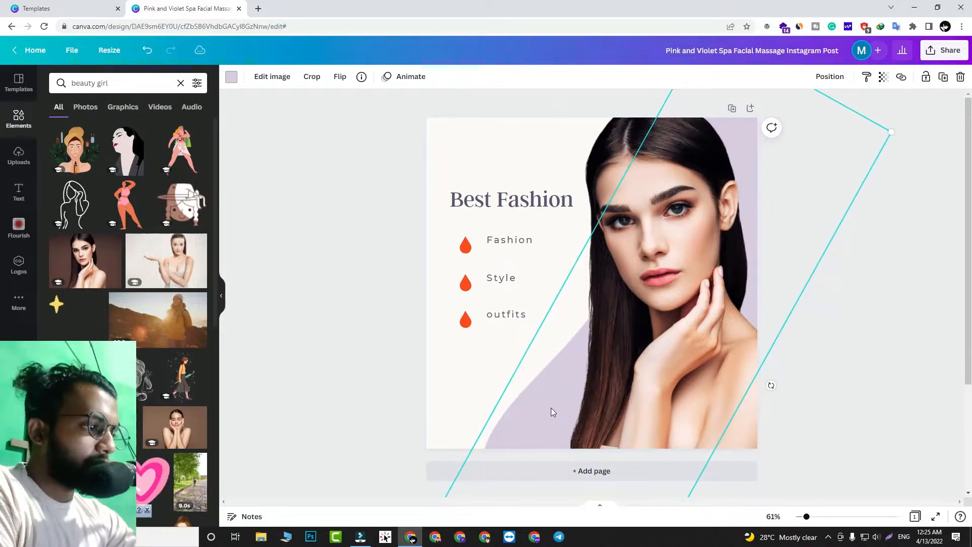
left_click(238, 82)
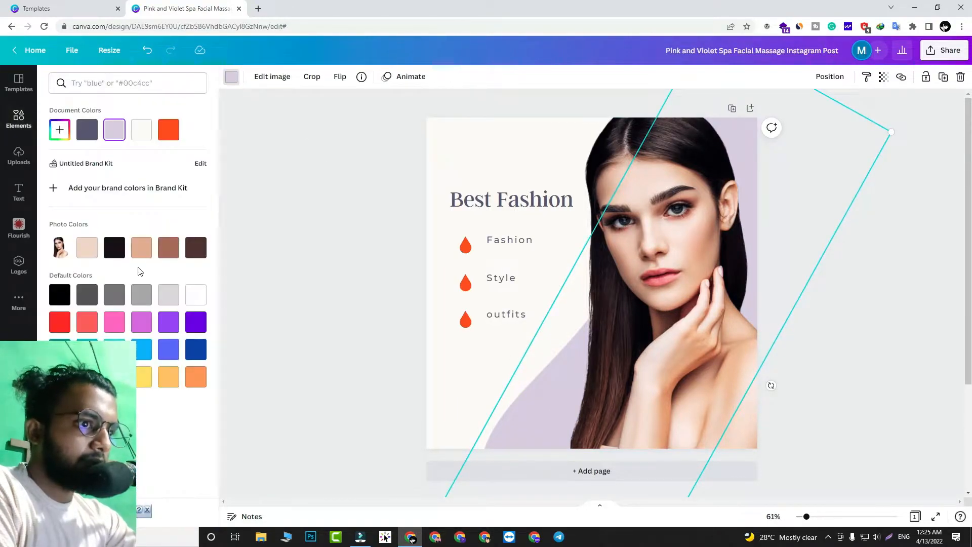
left_click(169, 248)
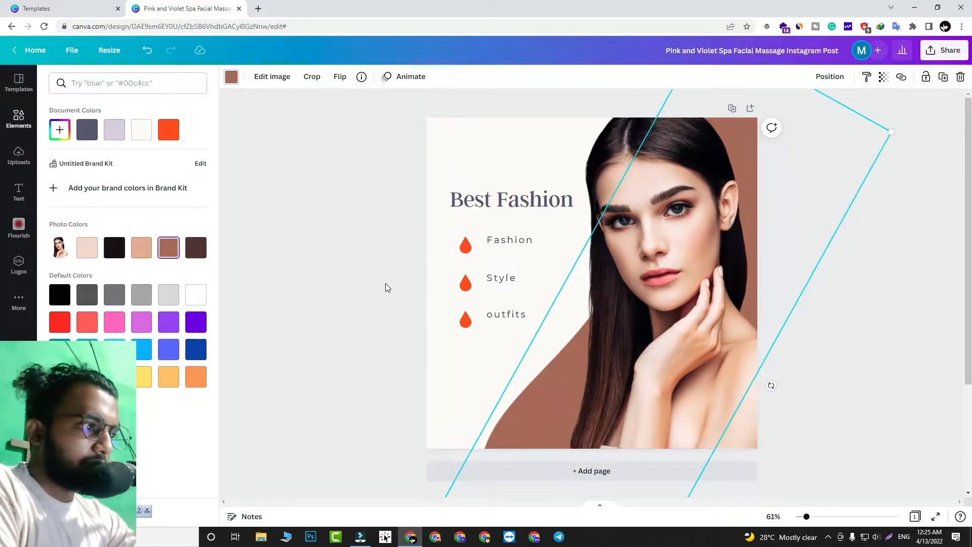
- Set the finished design's download to JPG file type with quality 100
left_click(514, 135)
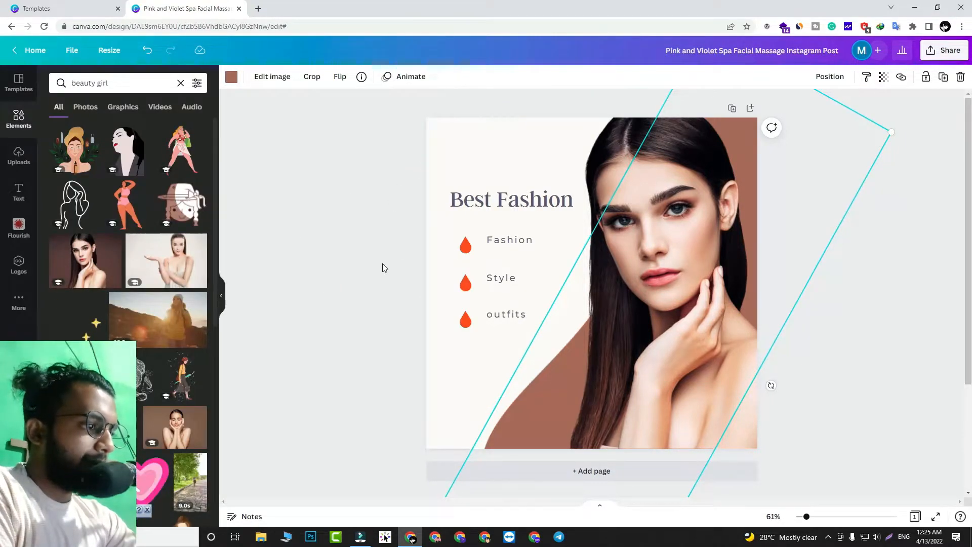
left_click(387, 307)
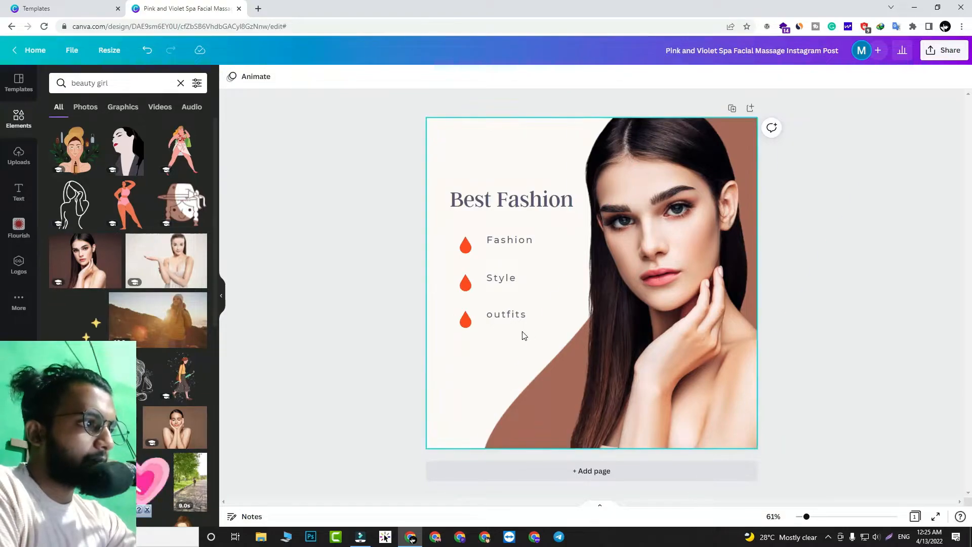
left_click(943, 50)
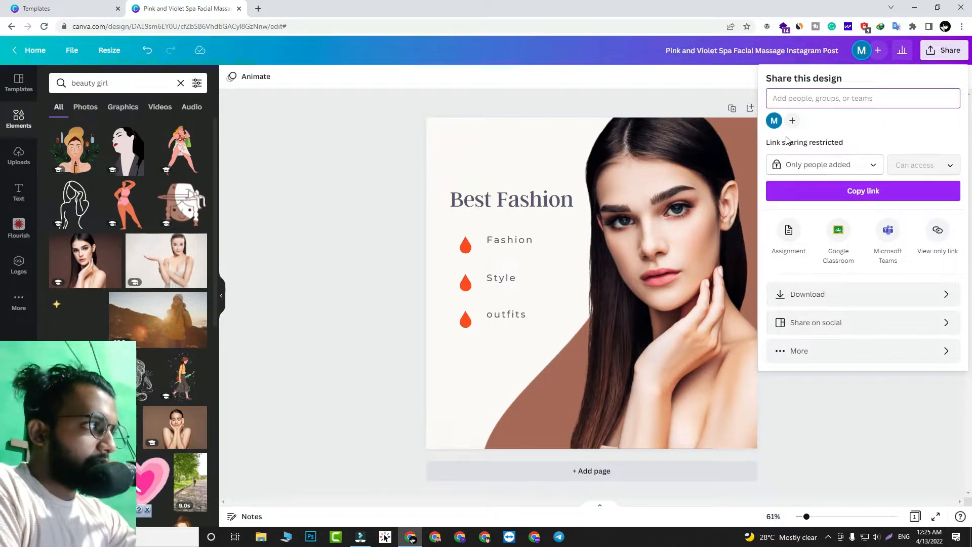
left_click(946, 51)
left_click(946, 51)
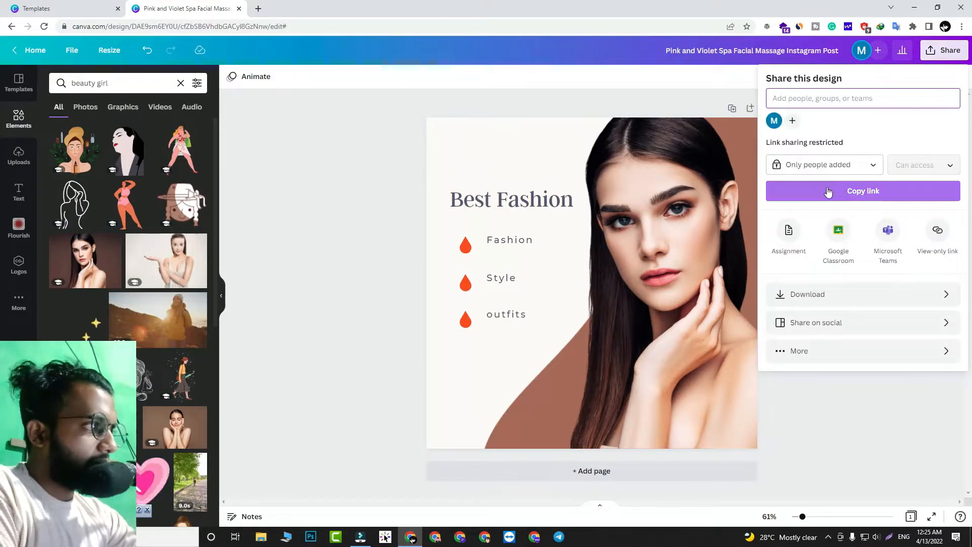
left_click(858, 302)
left_click(810, 124)
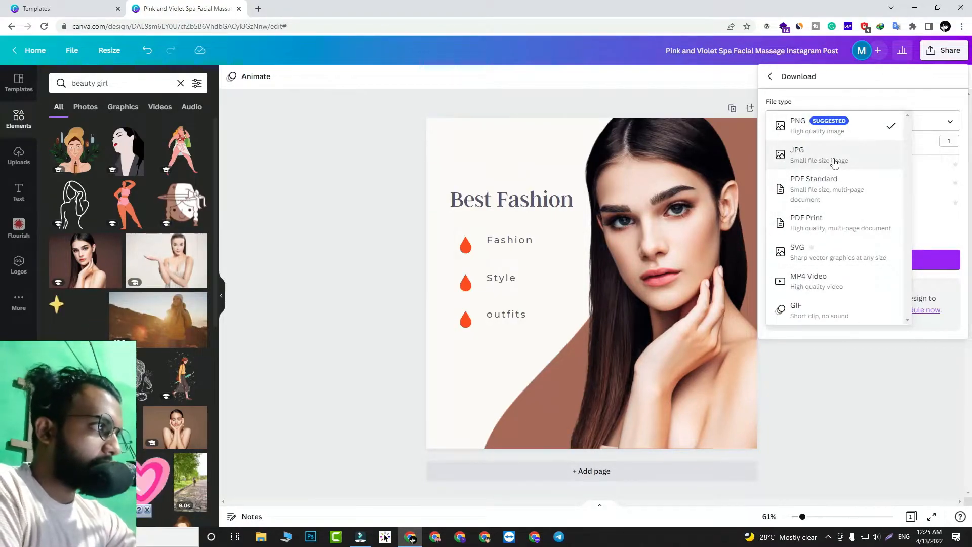
left_click(809, 159)
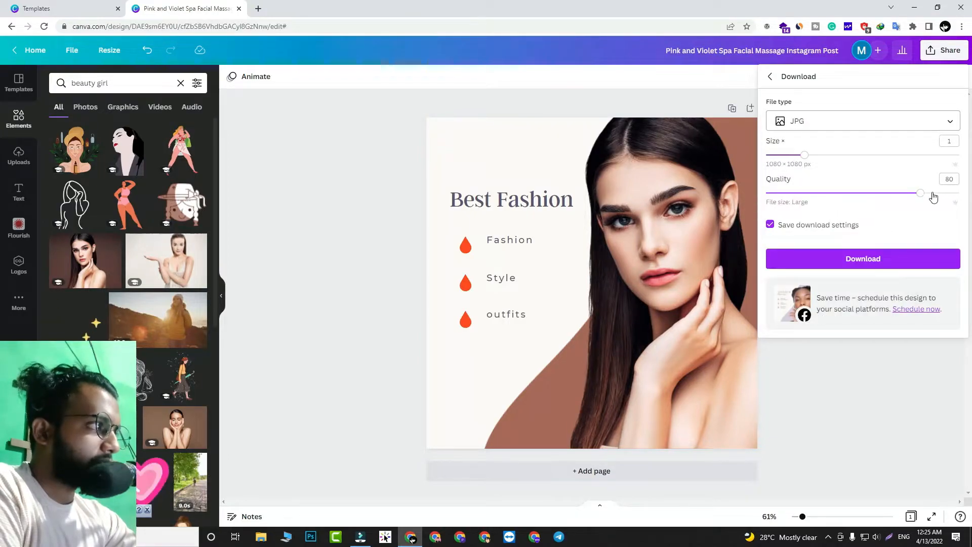
left_click_drag(926, 194, 959, 193)
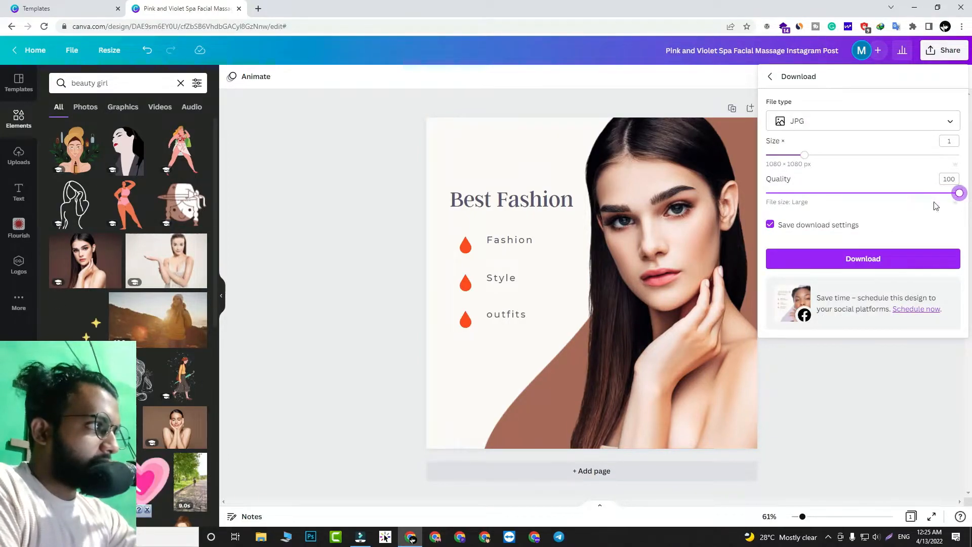
- Download the design and save the JPG to the Desktop folder under its suggested file name
left_click(839, 264)
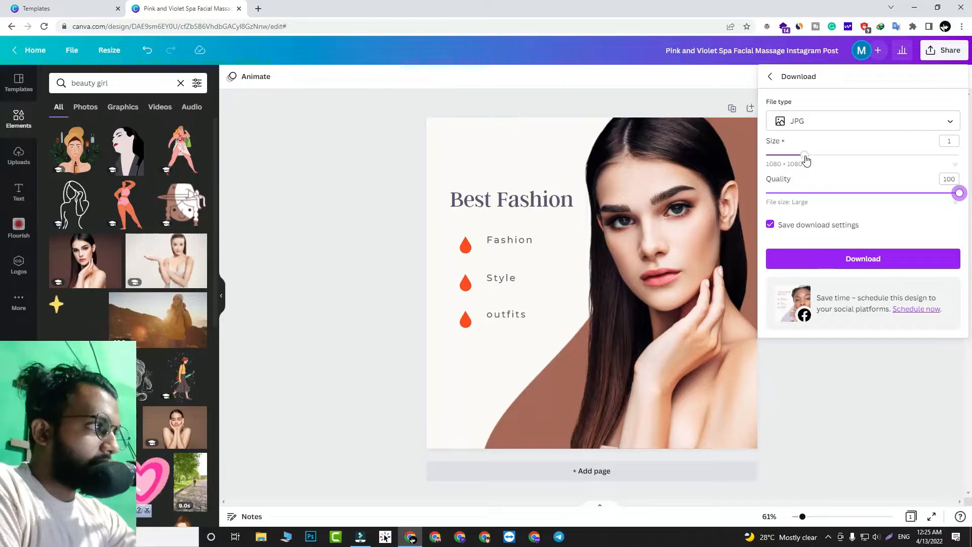
left_click(804, 156)
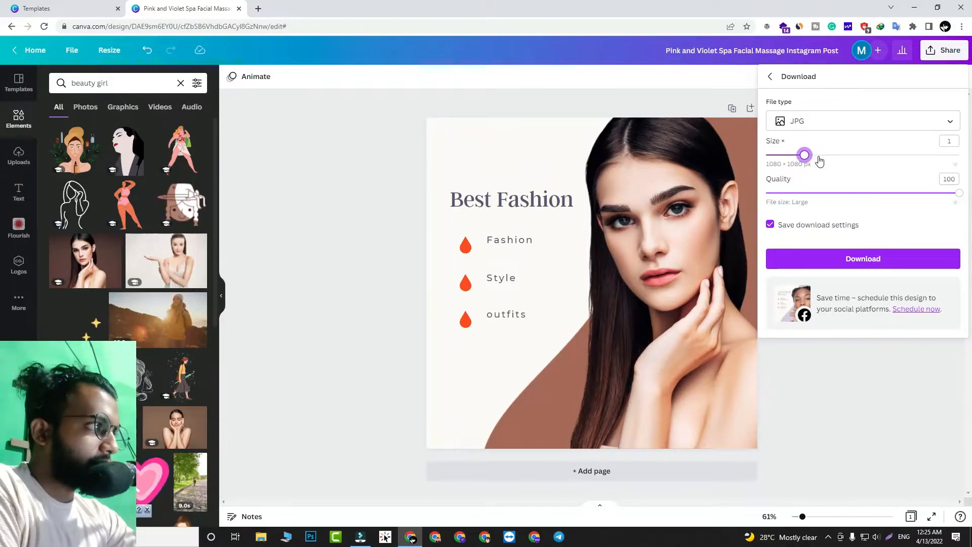
left_click(838, 264)
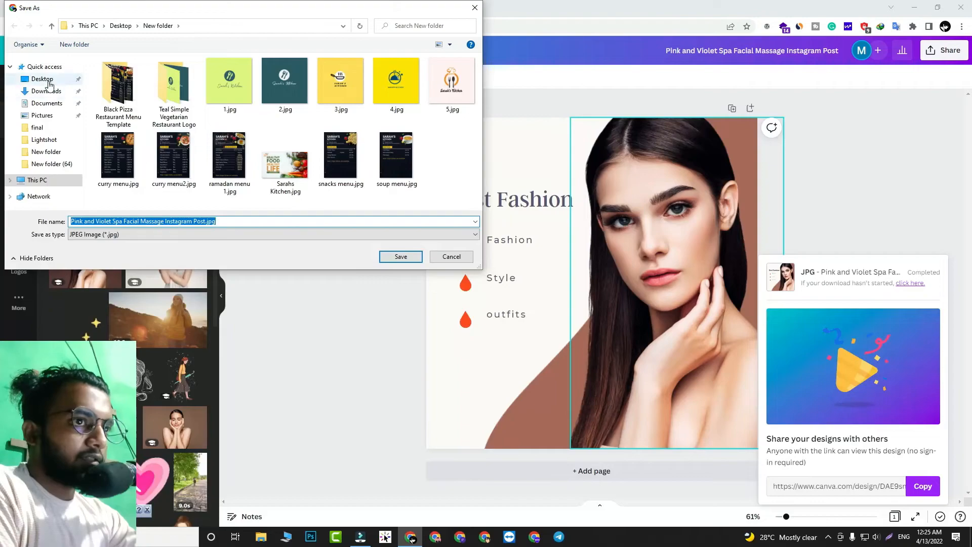
left_click(42, 78)
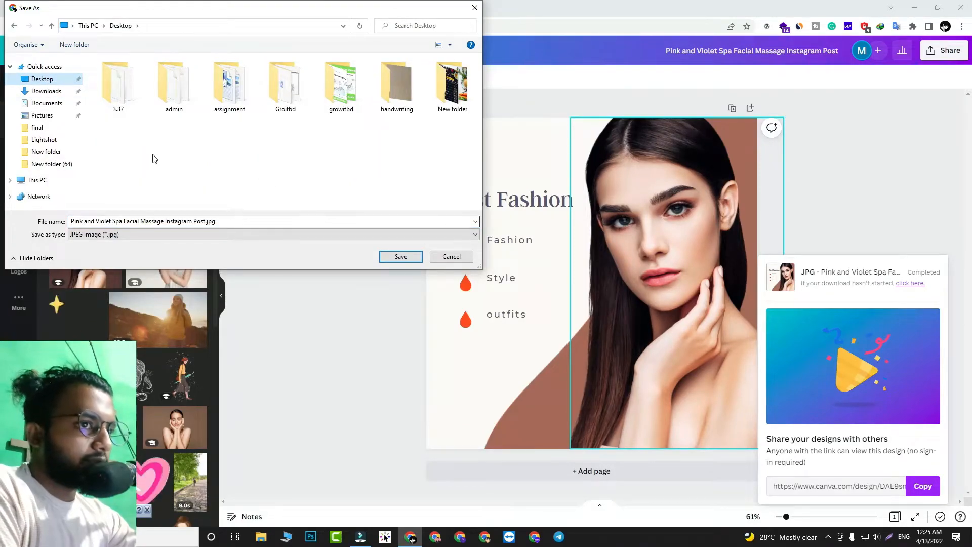
left_click(389, 257)
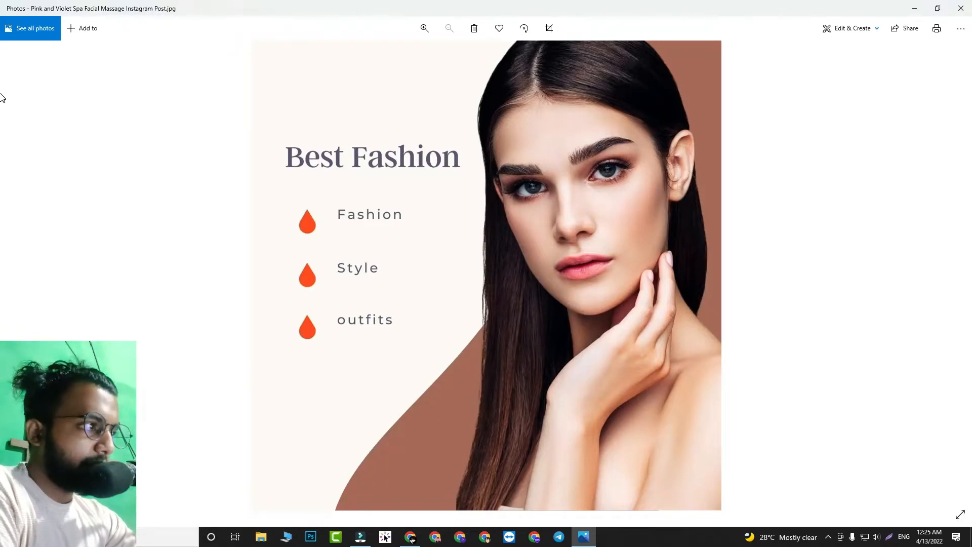
- Review the saved JPG in the Photos viewer, close it, and dismiss the download notice in Canva
left_click(937, 8)
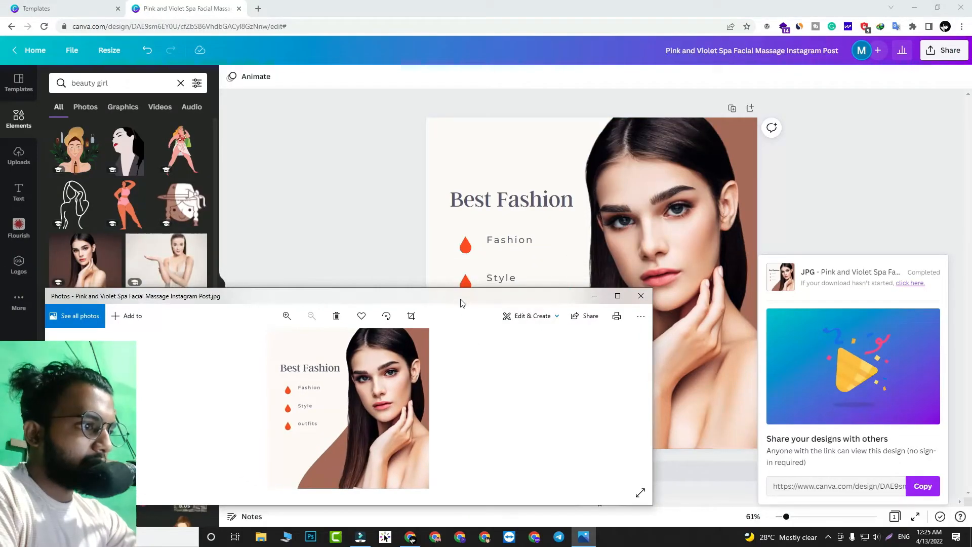
left_click_drag(454, 288, 452, 134)
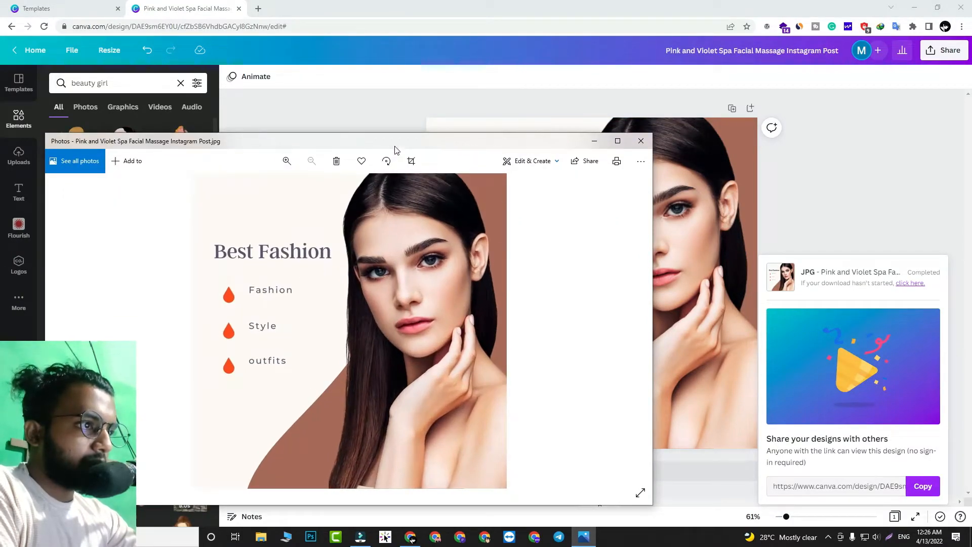
left_click_drag(395, 147, 474, 120)
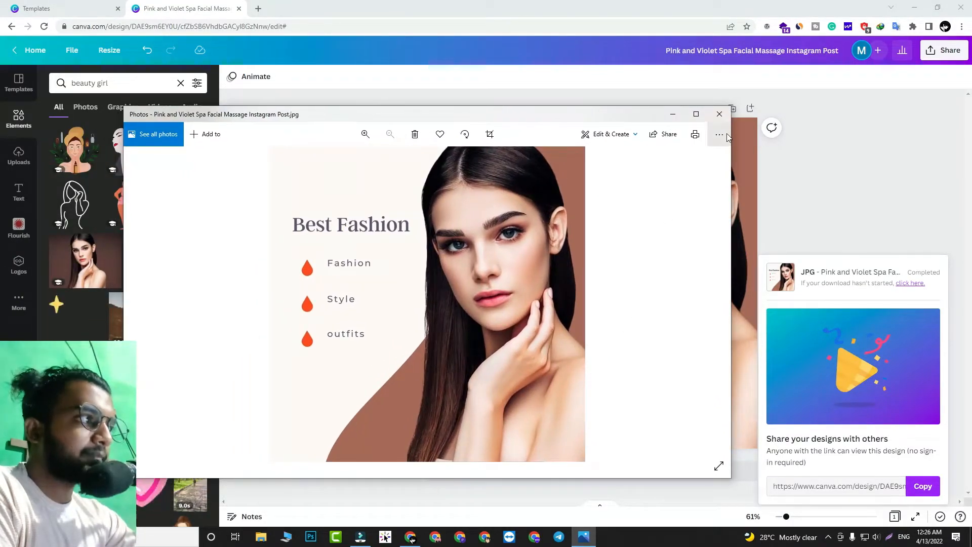
left_click(719, 114)
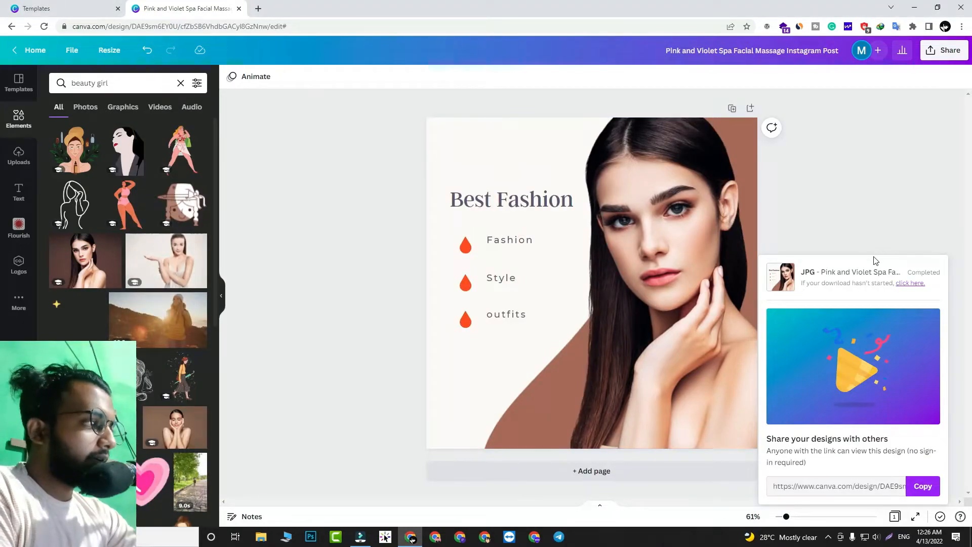
left_click(849, 184)
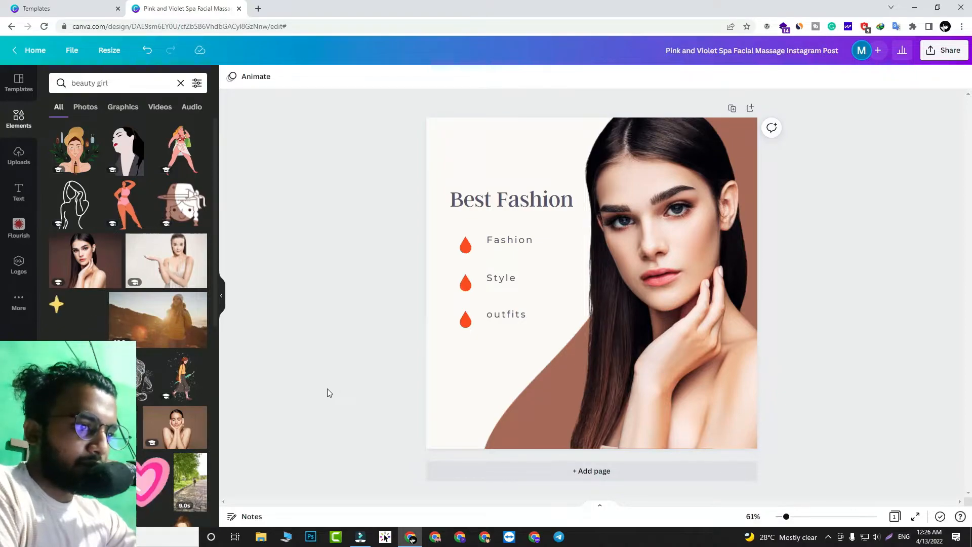
- Open the Canva home page in a new browser tab and go to the Instagram Posts templates
right_click(44, 59)
left_click(59, 65)
left_click(284, 9)
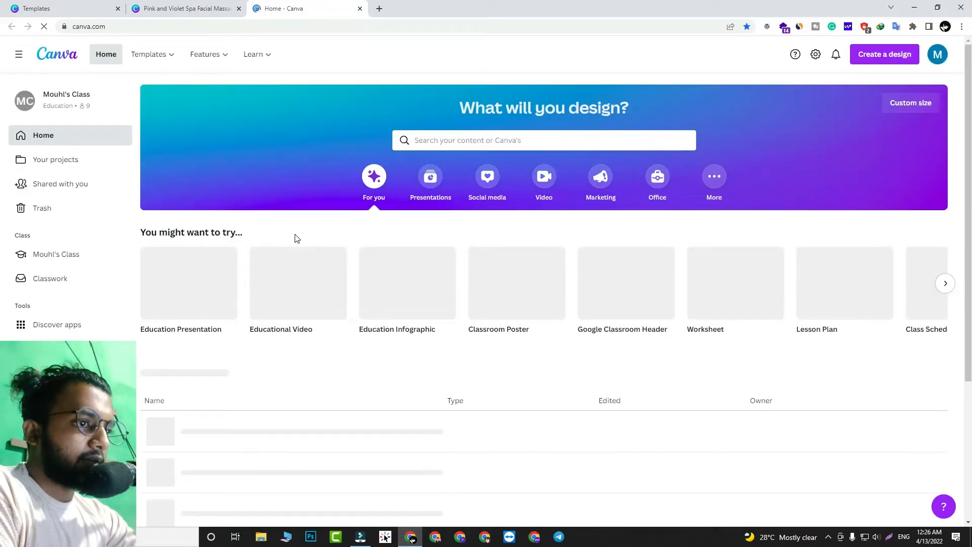
mouse_move(148, 55)
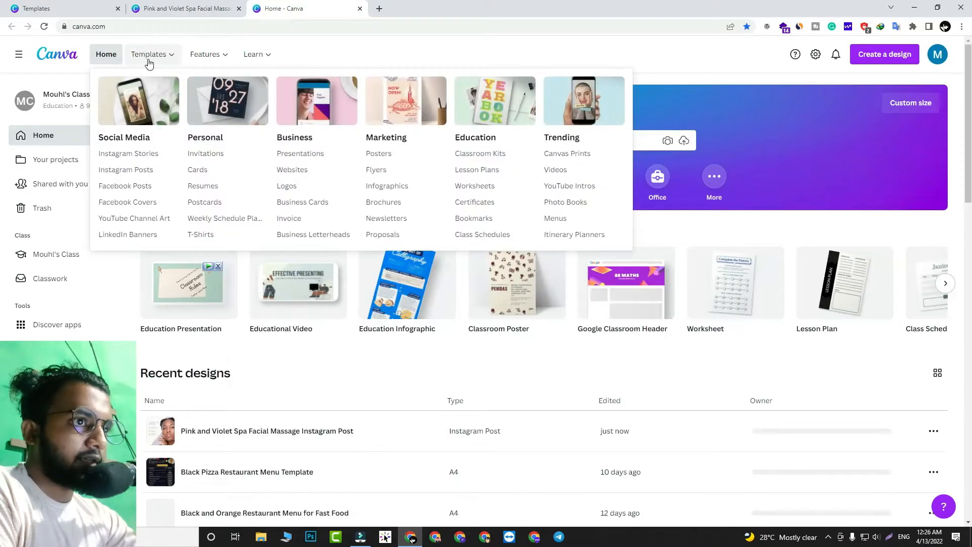
left_click(126, 174)
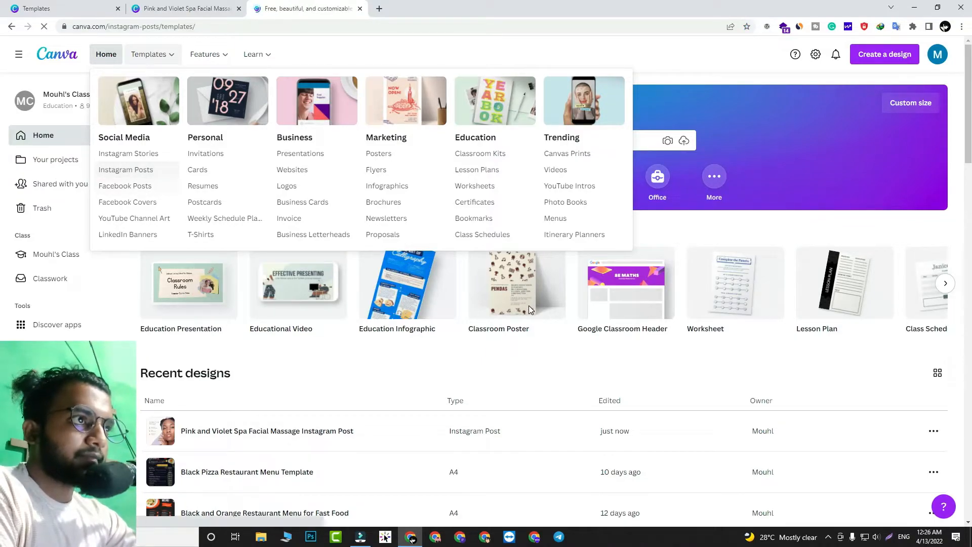
- Browse the Instagram Post templates and open the businessman "Leadership is the ability to bring a vision to fruition" quote template for customizing
scroll(527, 309, "down", 8)
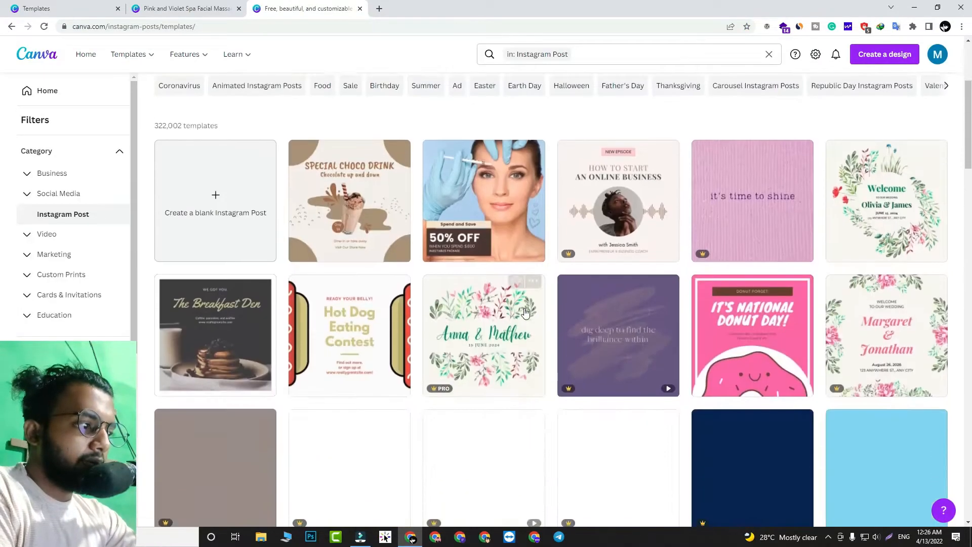
scroll(512, 325, "up", 5)
scroll(421, 331, "down", 10)
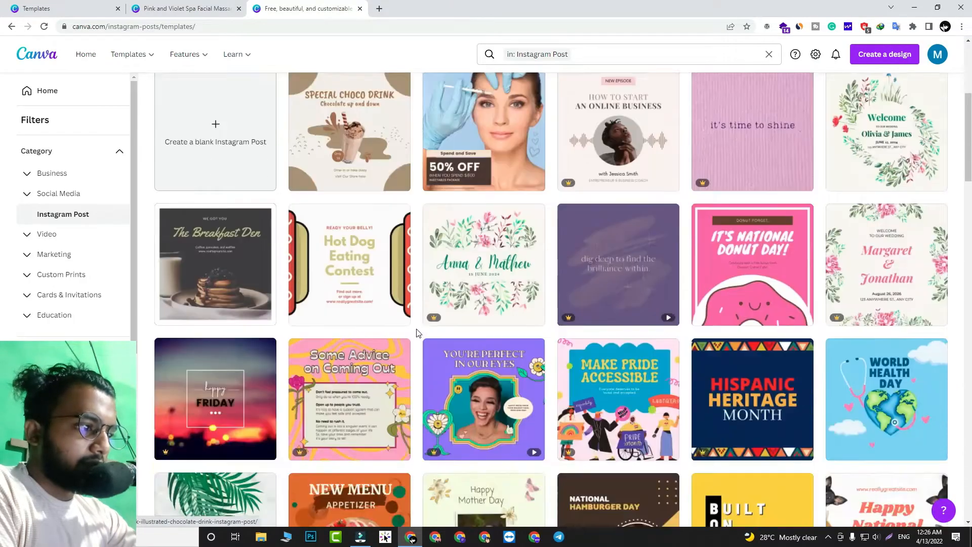
scroll(418, 332, "down", 10)
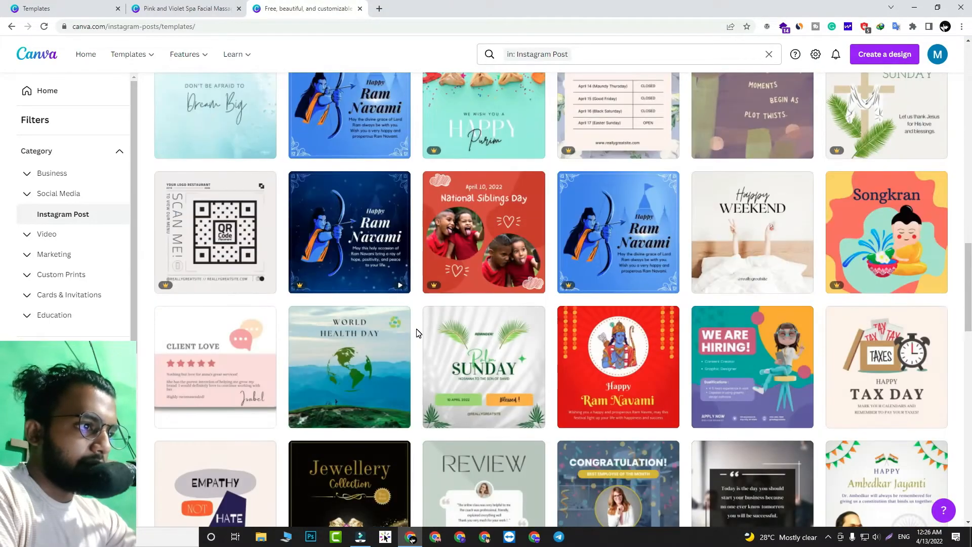
scroll(419, 333, "down", 15)
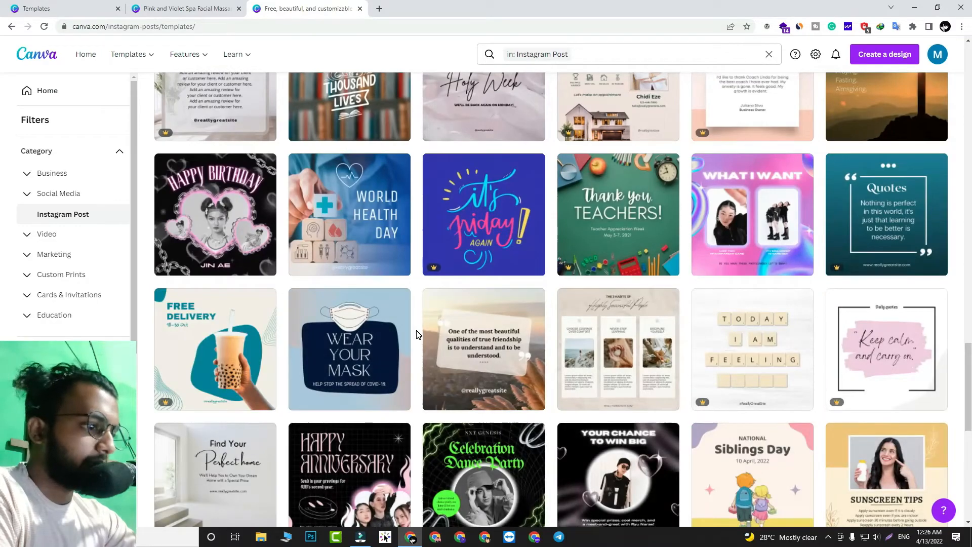
scroll(416, 334, "down", 10)
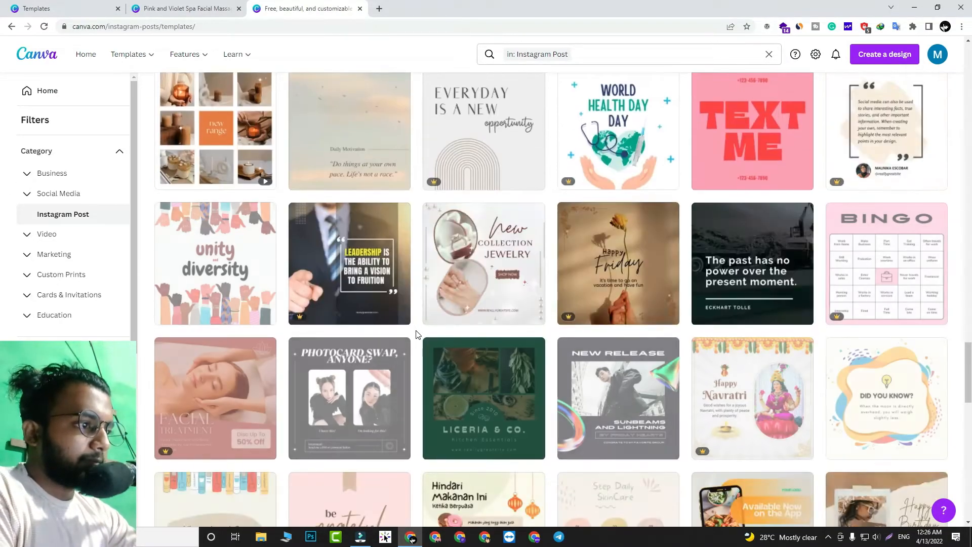
scroll(418, 334, "down", 2)
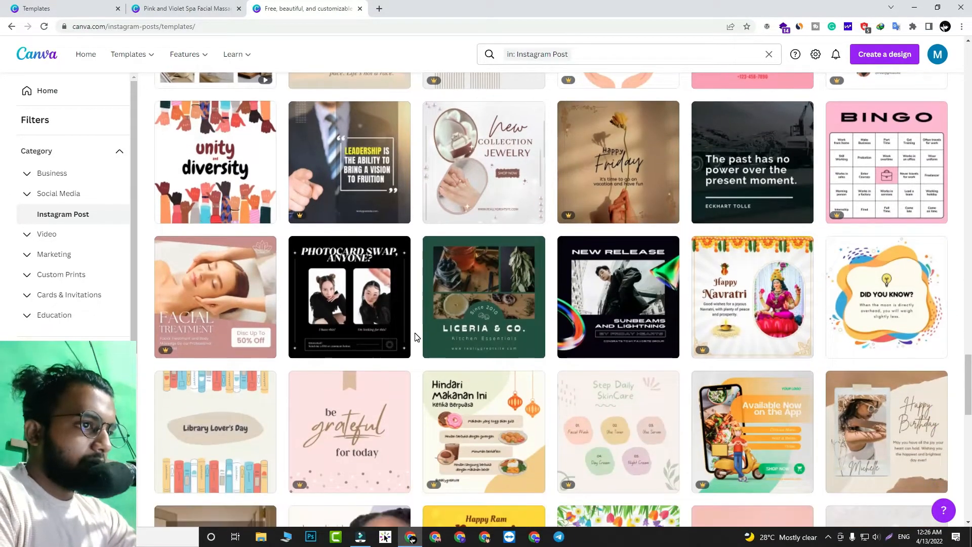
scroll(416, 336, "up", 1)
left_click(348, 200)
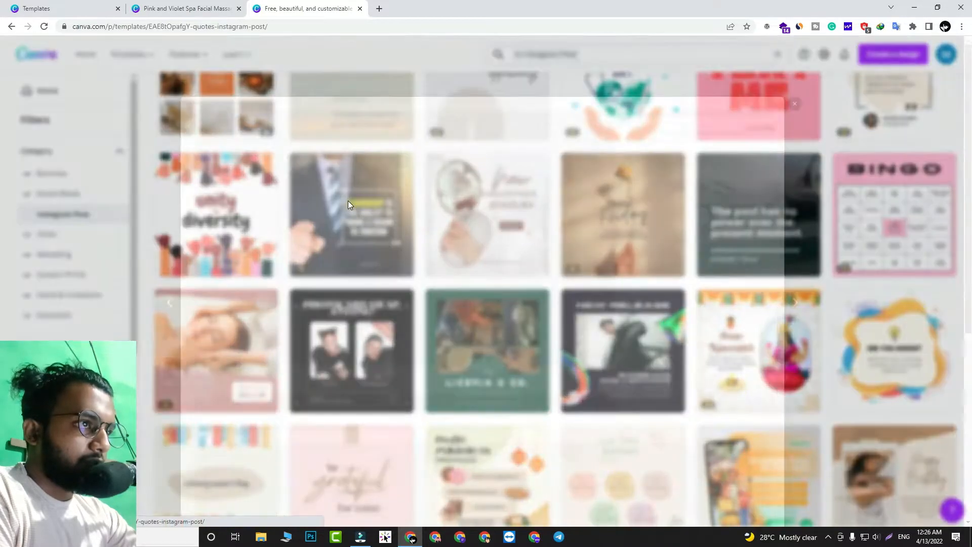
left_click(685, 152)
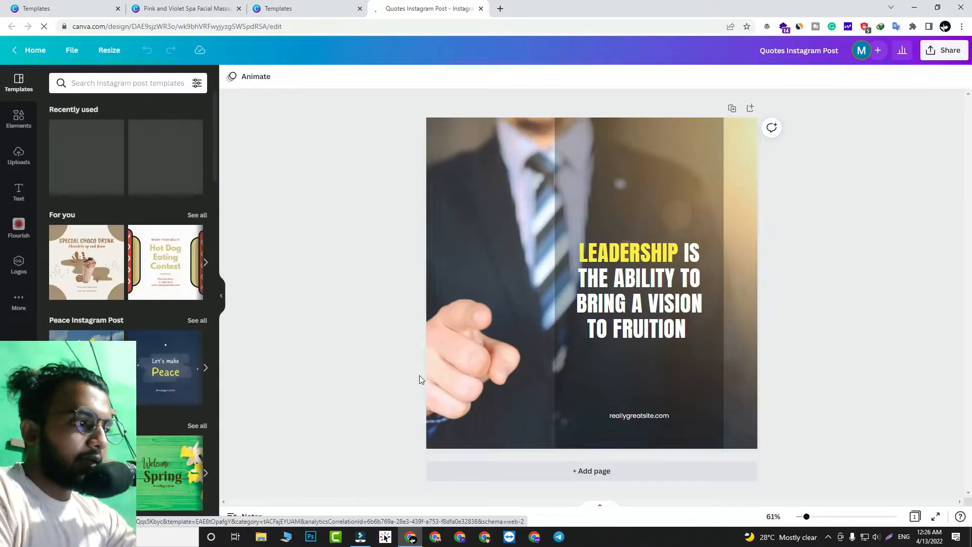
left_click(593, 253)
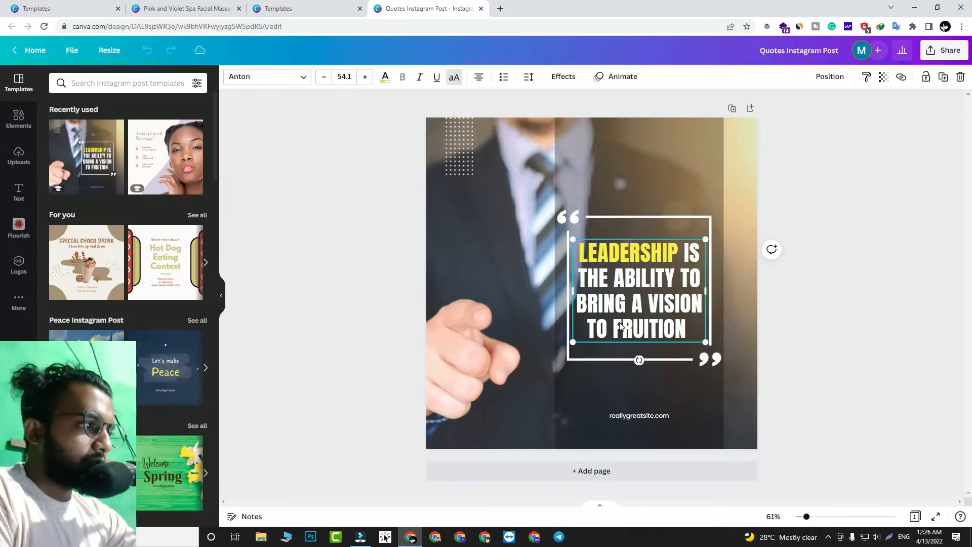
double_click(575, 257)
left_click(582, 264)
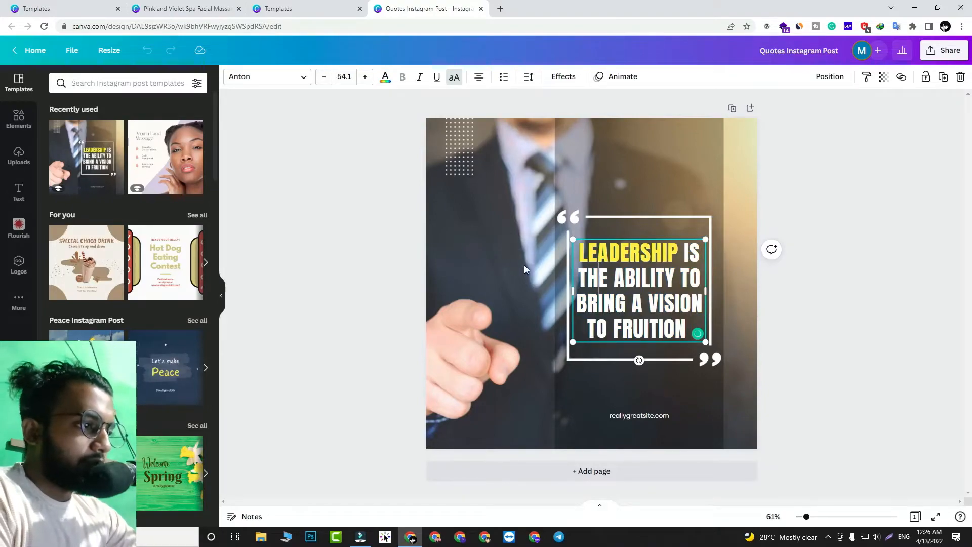
- Search the elements library for "corporate" to find a new background image for the quote post
double_click(450, 268)
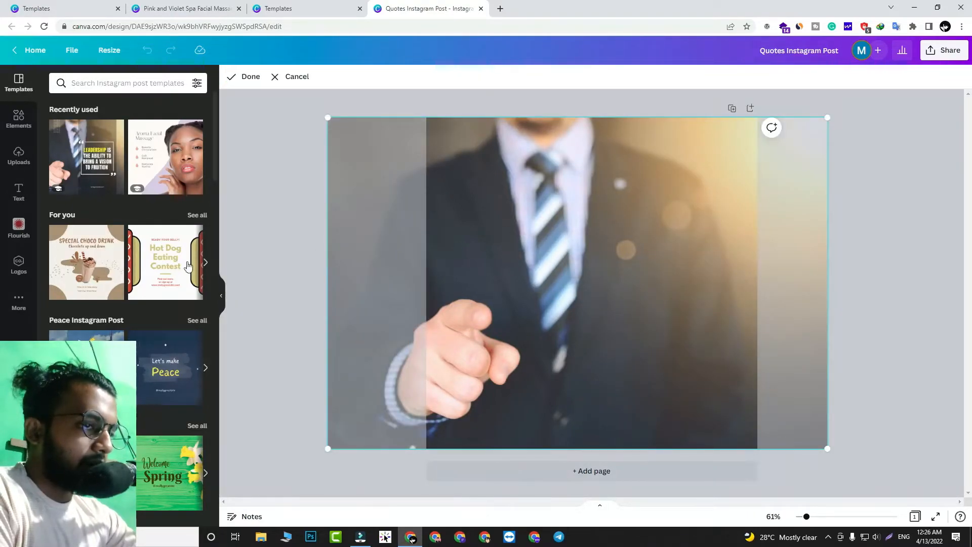
left_click(18, 121)
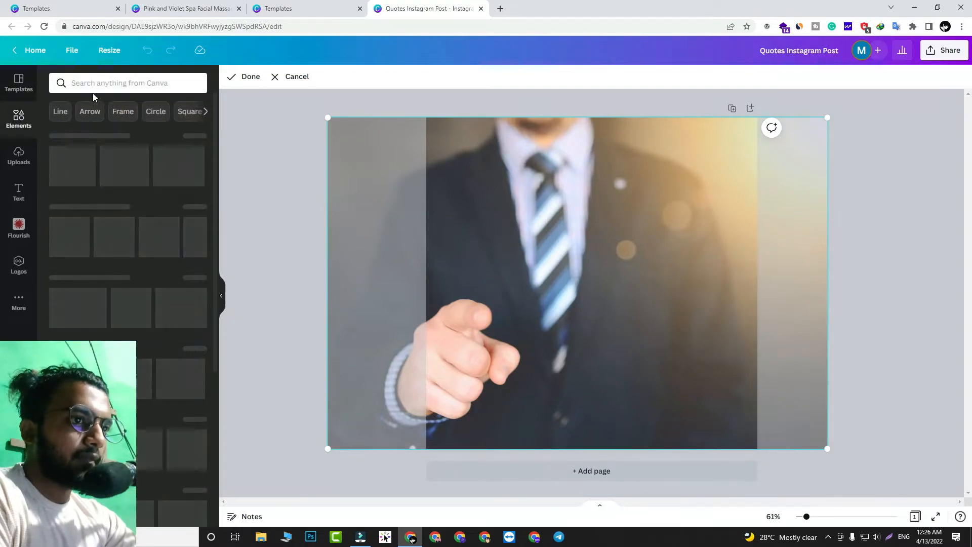
left_click(101, 83)
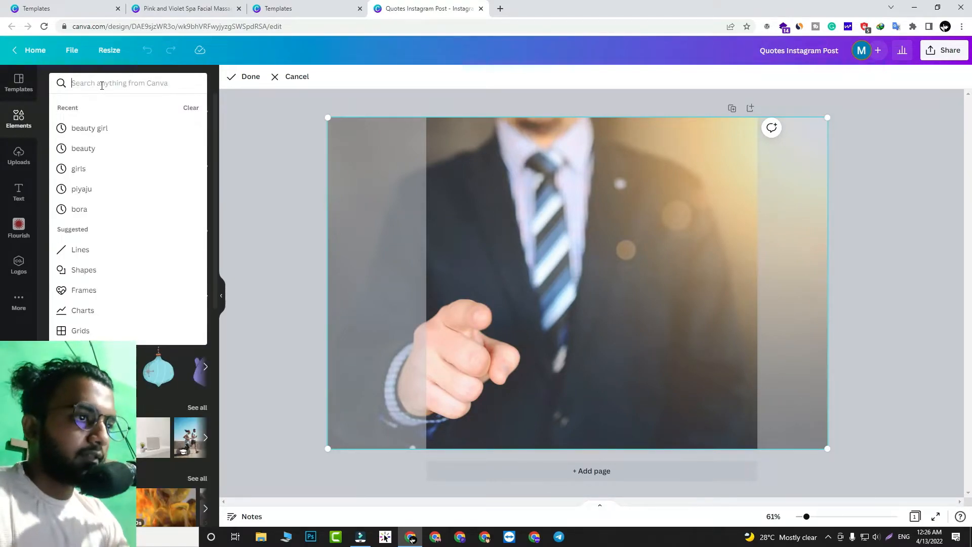
type("o")
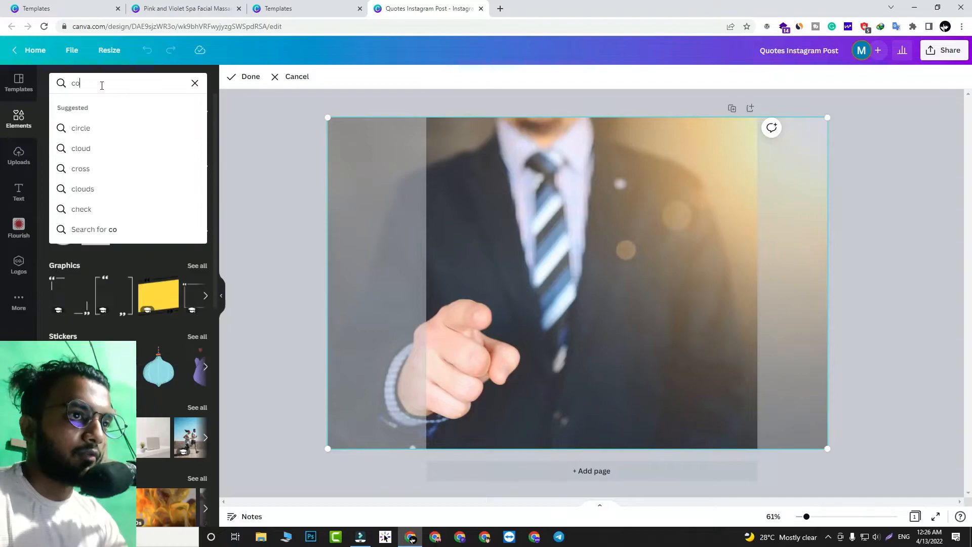
type("rporate")
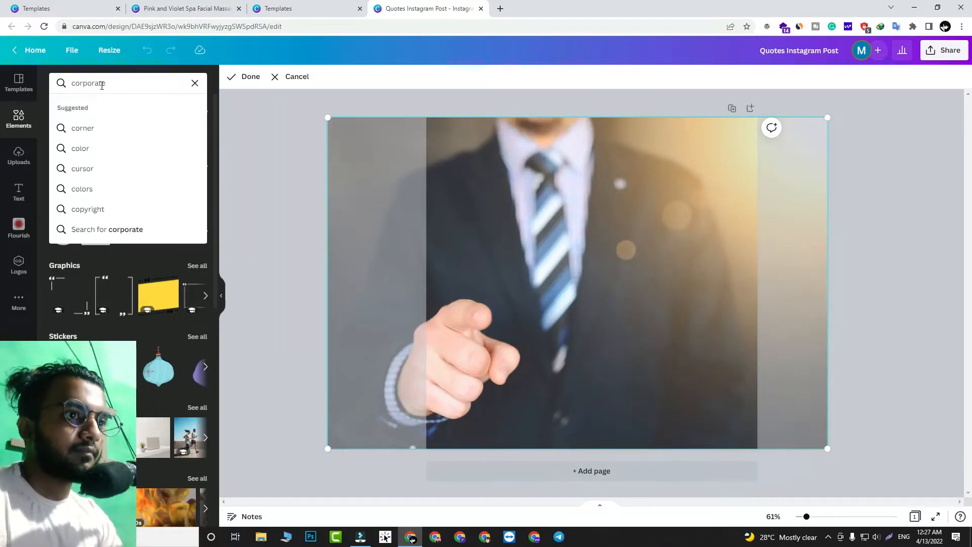
key("Return")
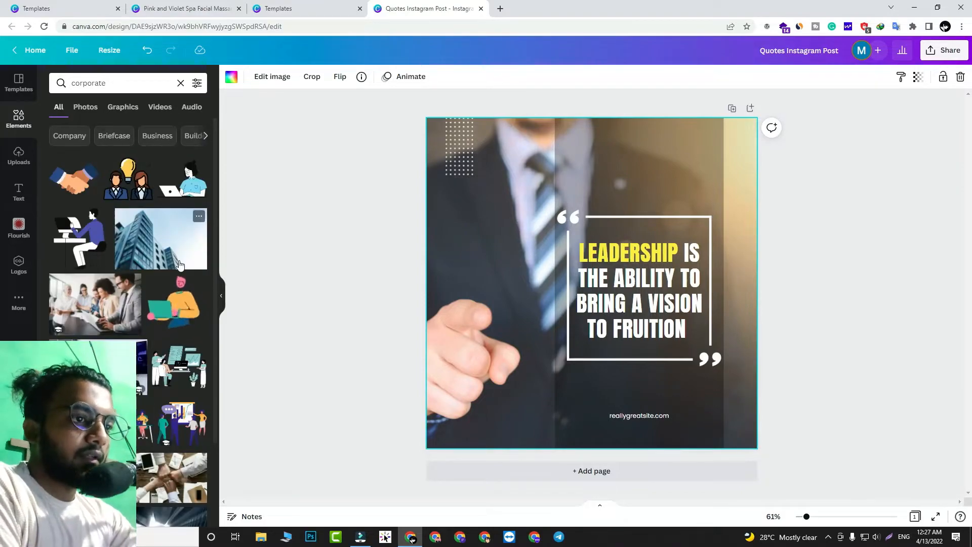
- Replace the businessman background with the photo of a smiling team meeting around a laptop
scroll(161, 313, "down", 2)
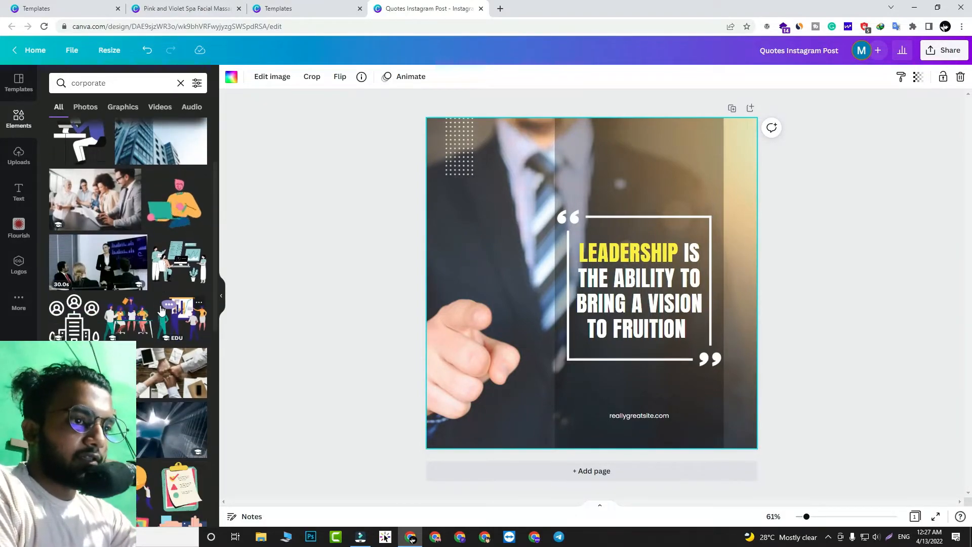
left_click_drag(136, 202, 448, 259)
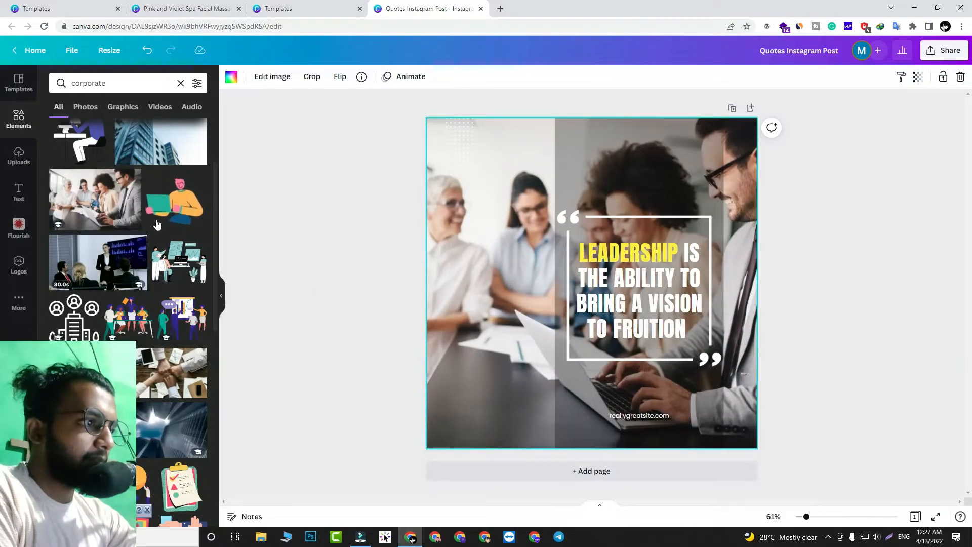
left_click_drag(117, 210, 433, 152)
- Replace the leadership quote with "BEST BUSINESS FOR ONLINE MAKE MONEY ONELINE", breaking lines after BUSINESS and the first ONLINE
double_click(621, 255)
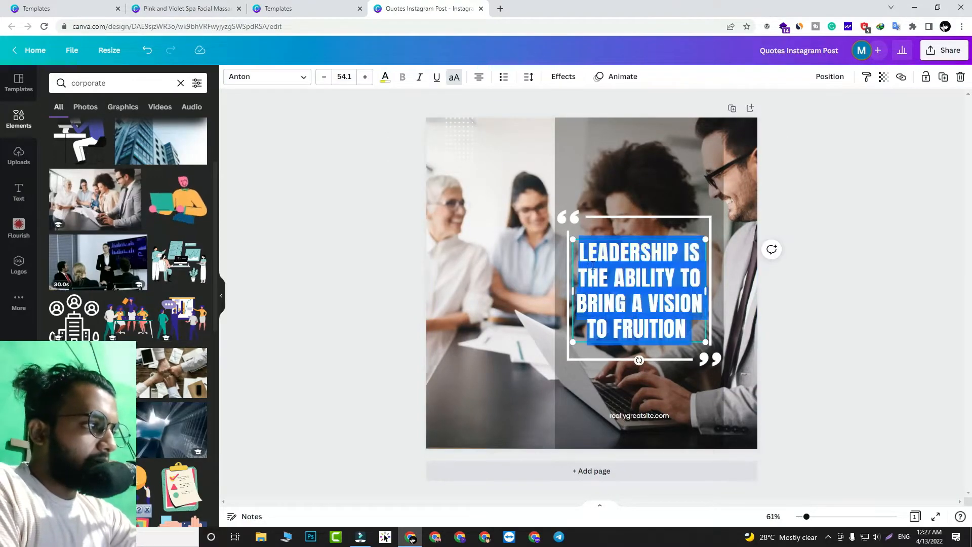
left_click(584, 252)
left_click_drag(579, 253, 696, 331)
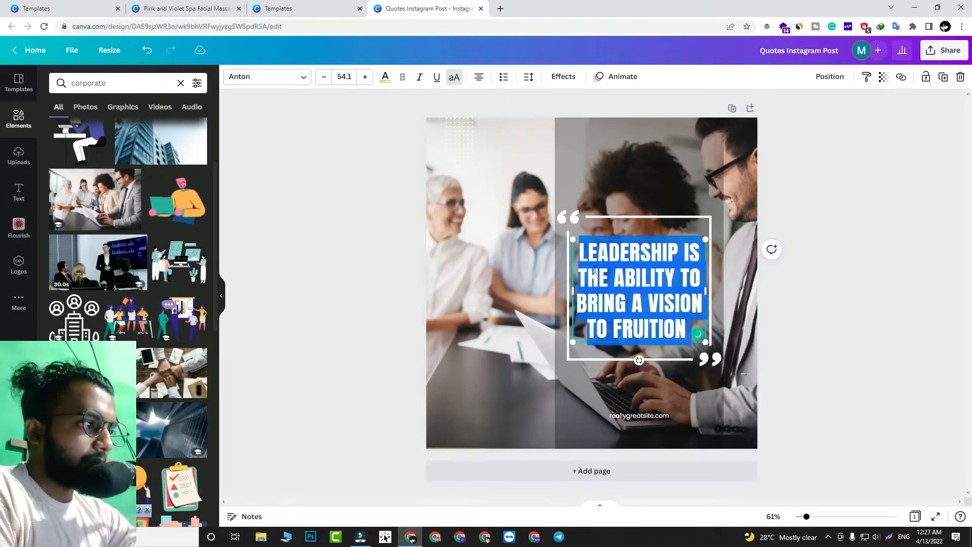
left_click(584, 252)
left_click_drag(580, 252, 687, 332)
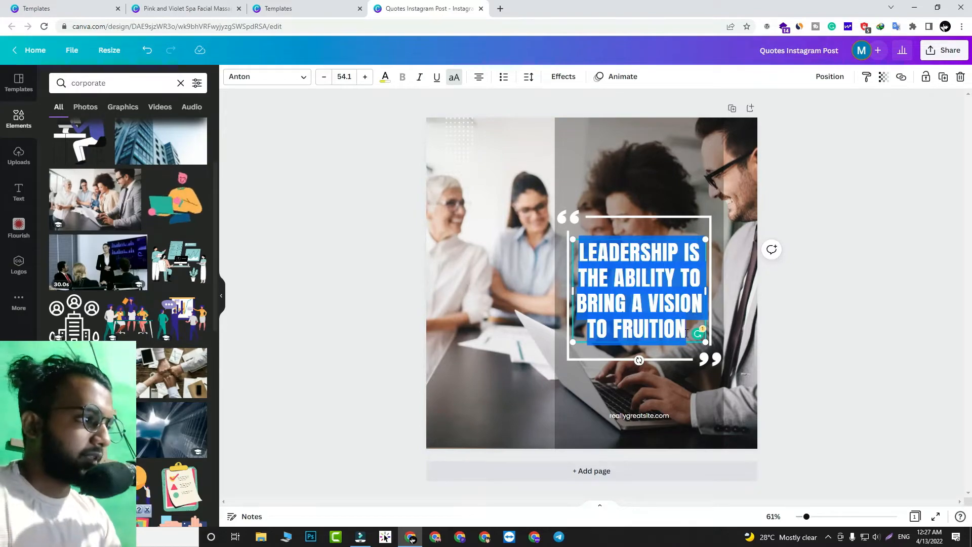
type("Li")
key("BackSpace")
key("BackSpace")
type("BEST BUSINESS")
key("Return")
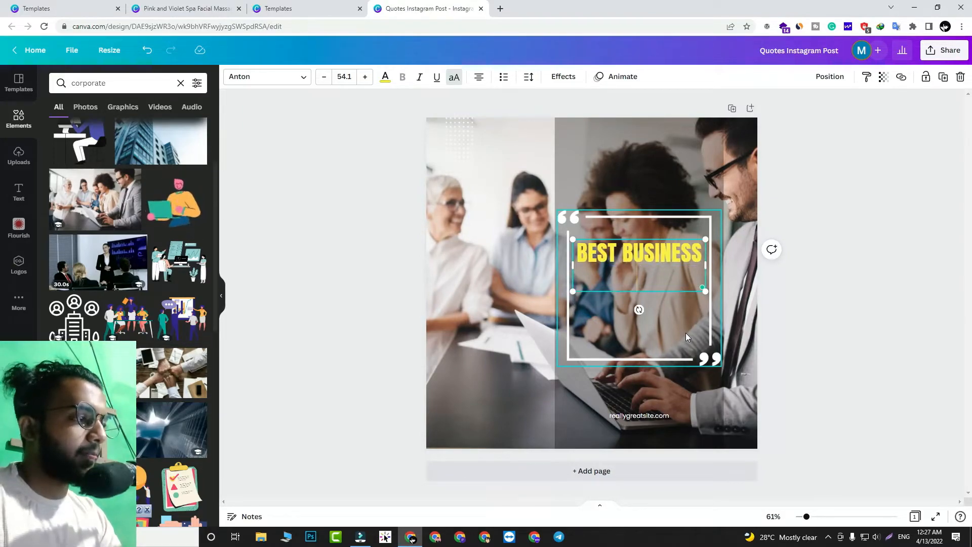
type("FOR")
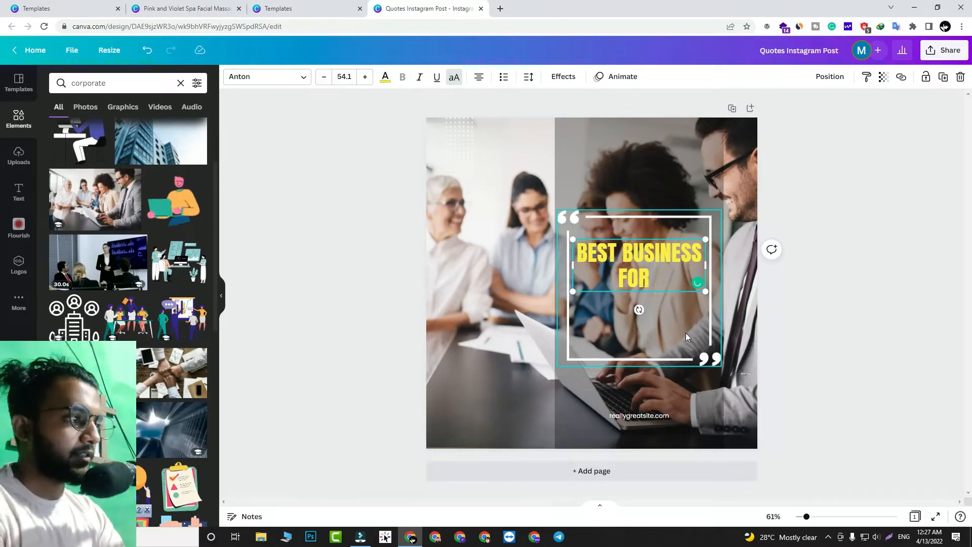
type(" ONLINE")
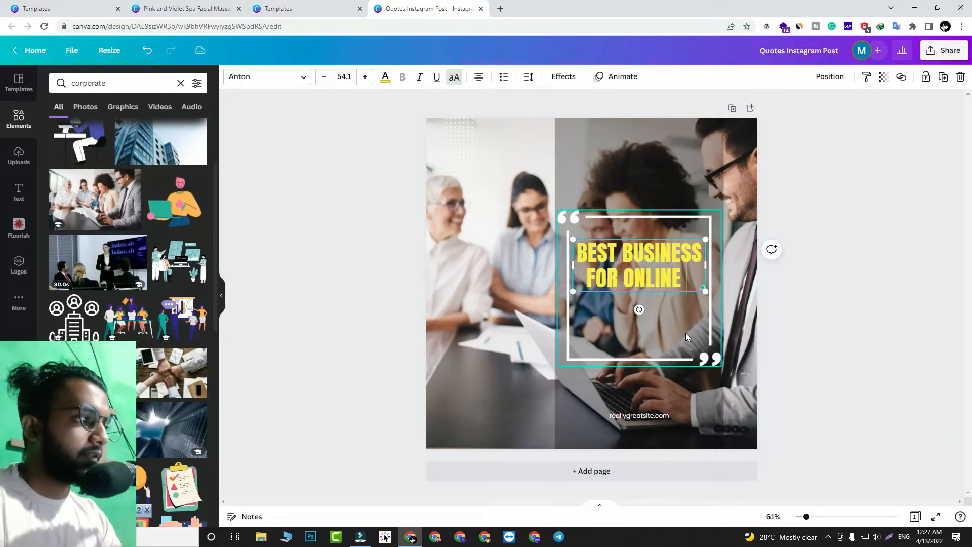
key("Return")
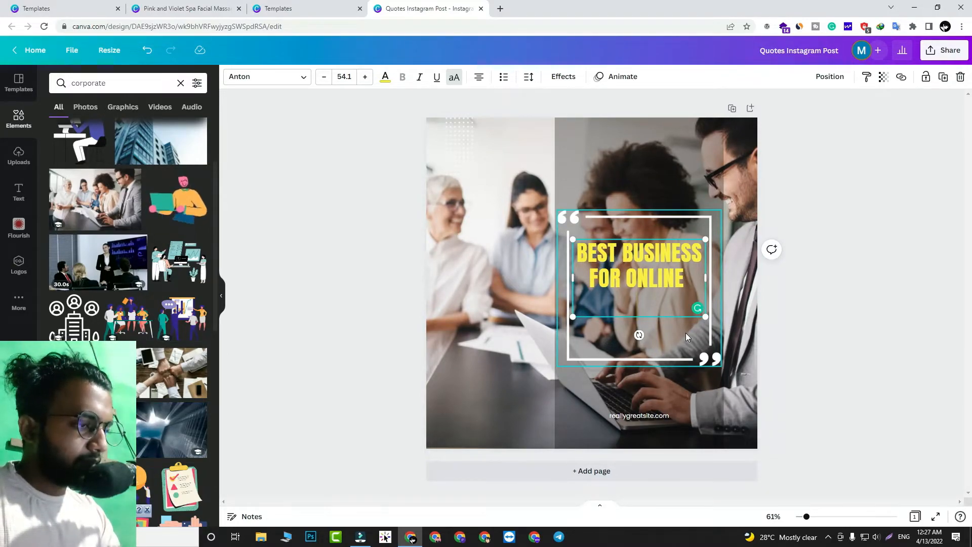
type("MAKE MON")
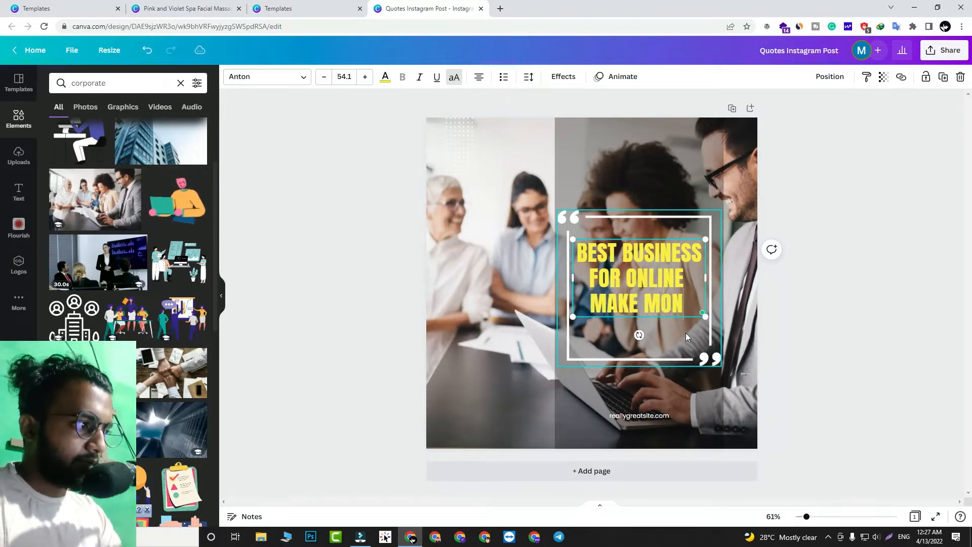
type("EY ONELINE")
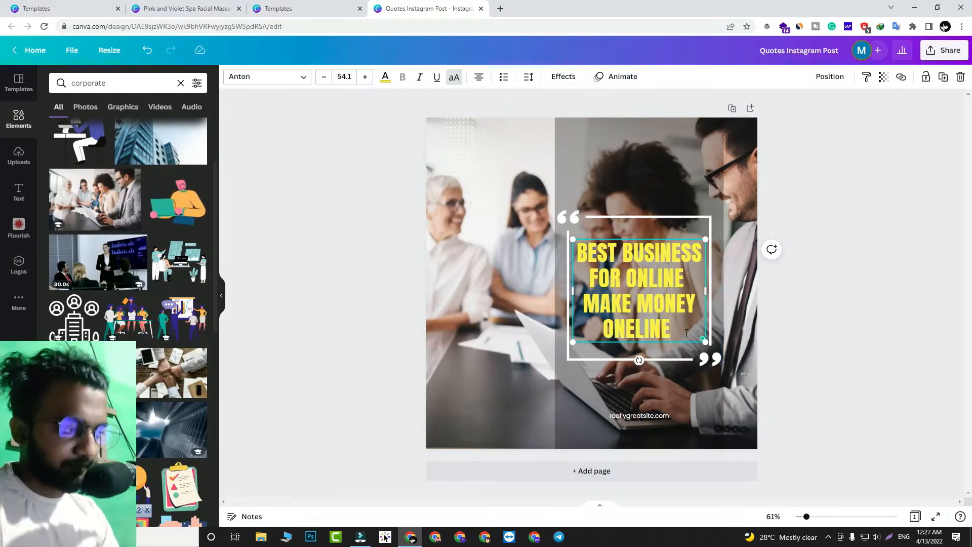
- Color all the quote text after the word BEST white, using the document colors, and deselect the text
left_click(620, 157)
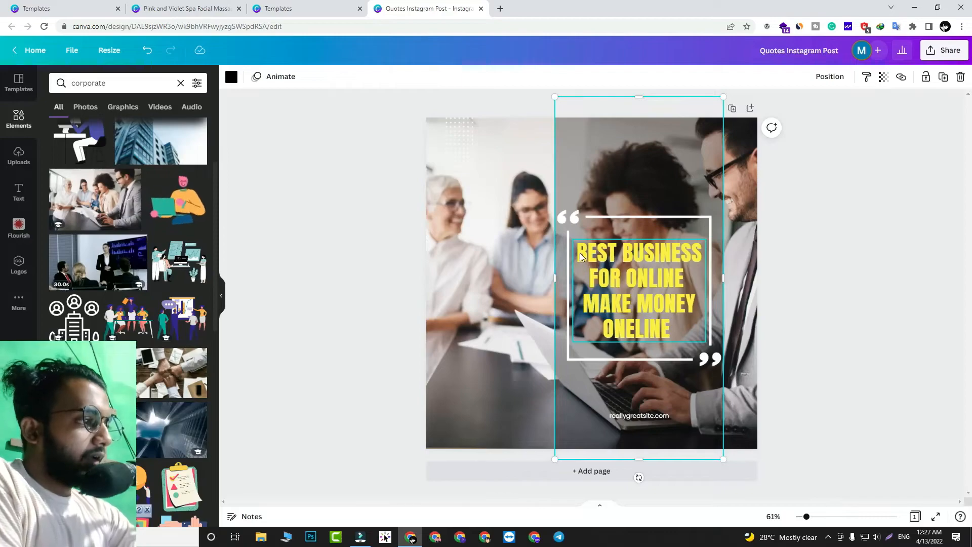
left_click(606, 262)
double_click(629, 260)
left_click(630, 259)
left_click(677, 324)
mouse_move(679, 324)
left_mouse_down()
mouse_move(620, 253)
mouse_move(674, 328)
left_mouse_up()
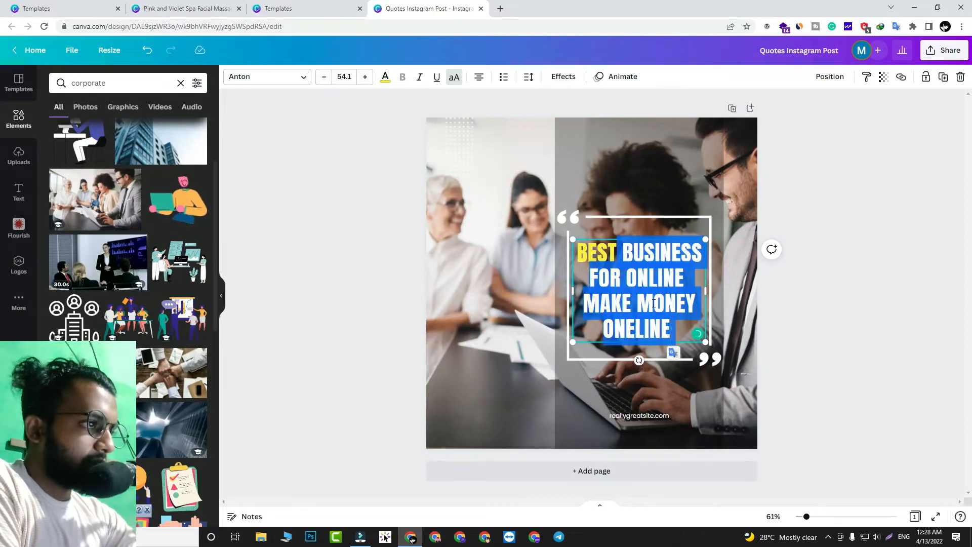
left_click(385, 79)
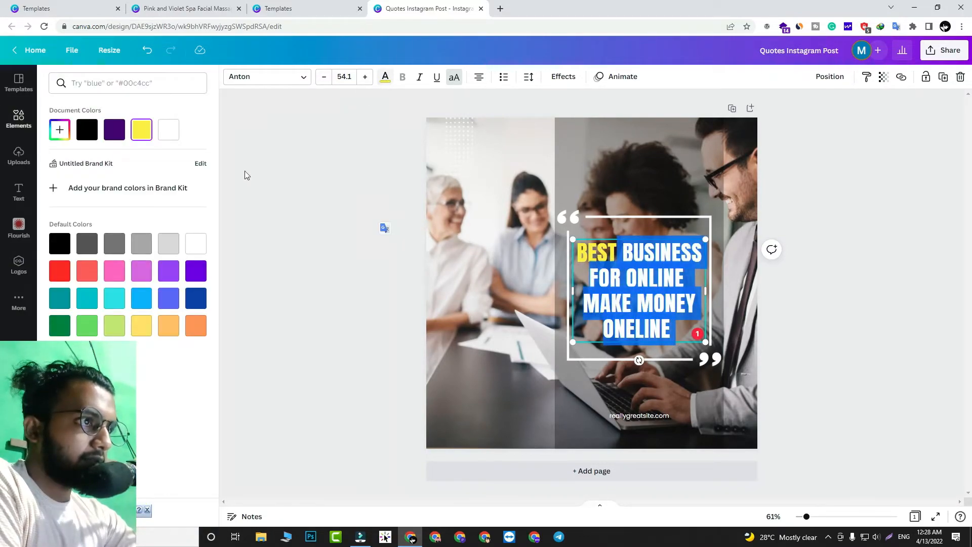
left_click(171, 131)
left_click(588, 299)
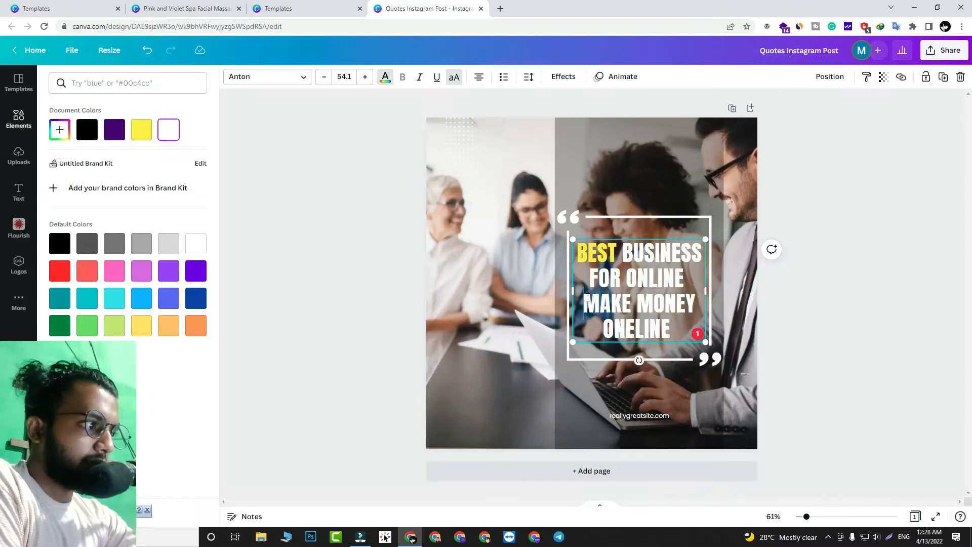
left_click(483, 236)
left_click(493, 348)
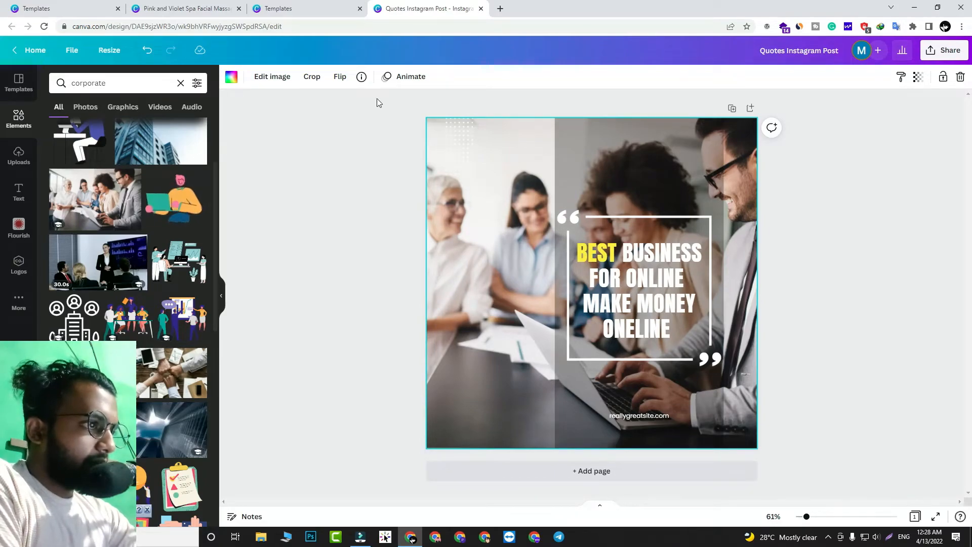
left_click(369, 276)
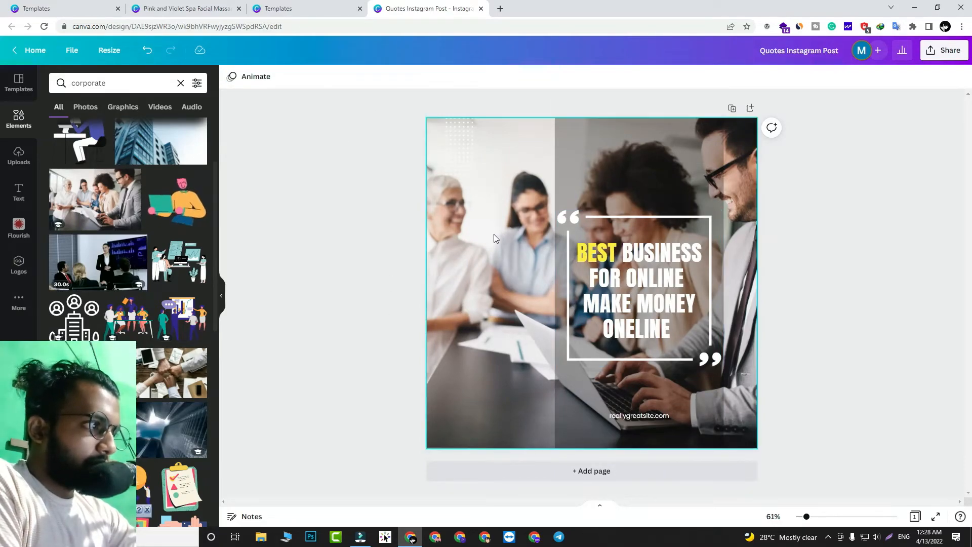
- Change the website line to "forexample.com" and move it up closer beneath the quote frame
left_click(511, 326)
left_click(655, 418)
double_click(655, 418)
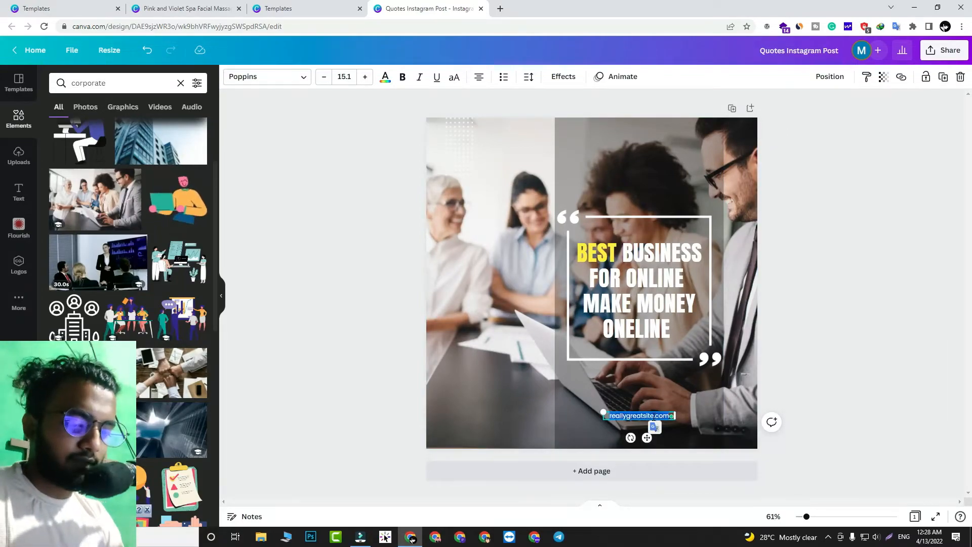
type("forex")
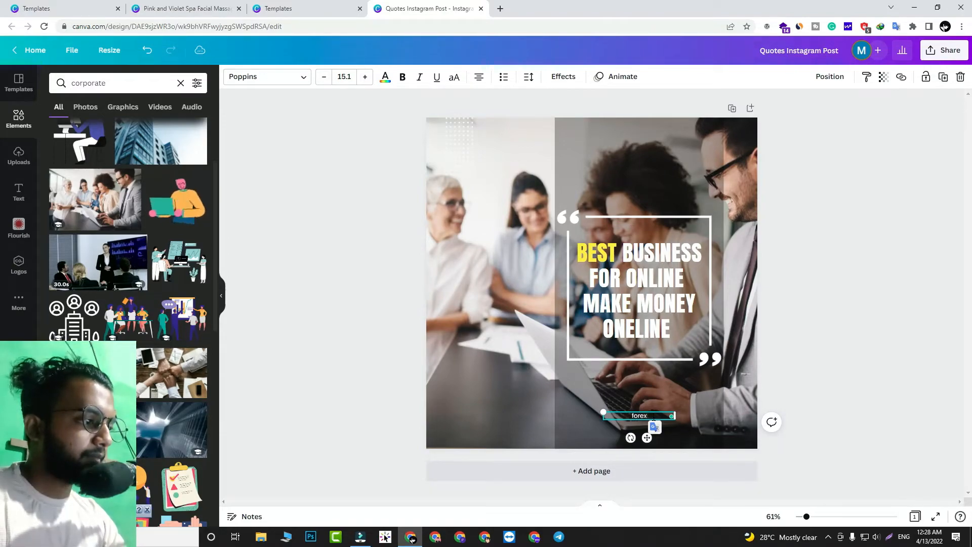
type("ample.com")
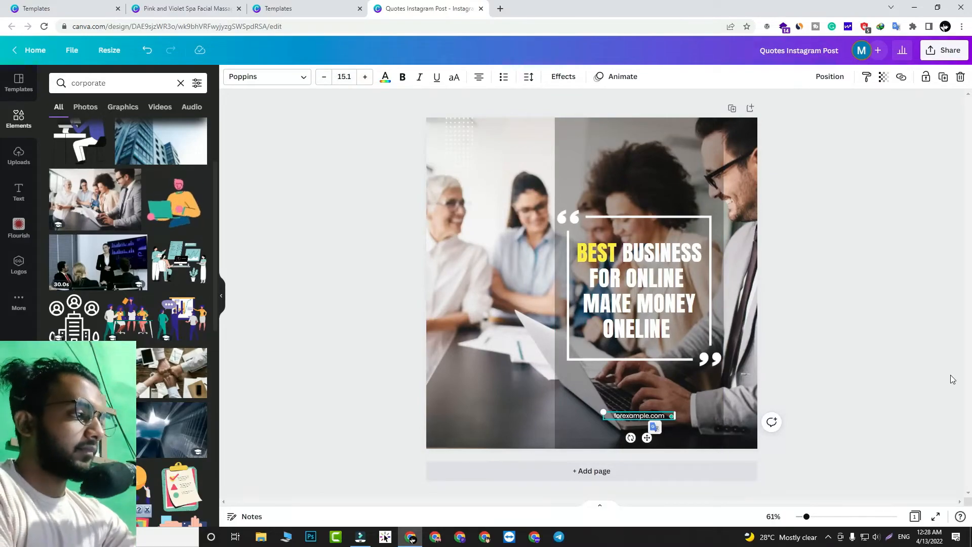
left_click(878, 359)
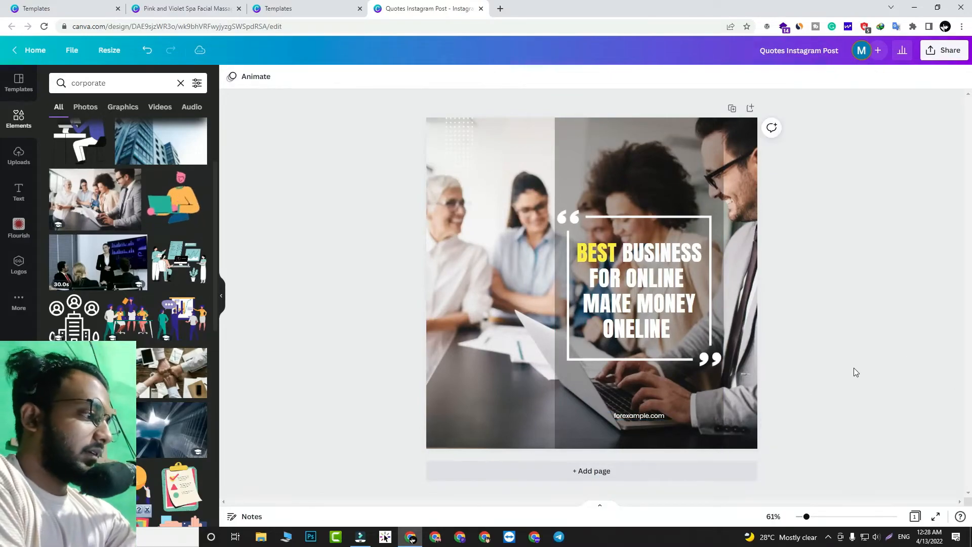
left_click_drag(657, 415, 657, 386)
left_click(861, 327)
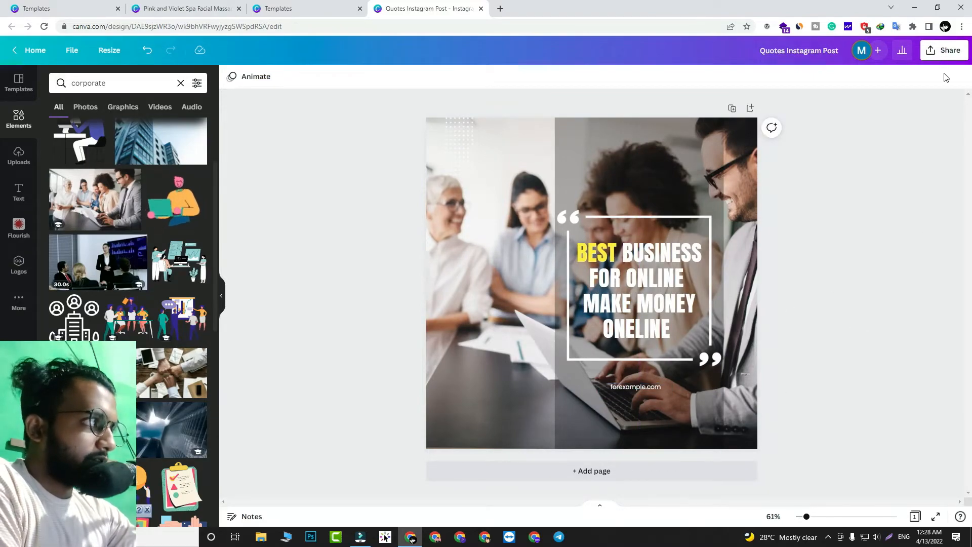
- Set the design's download options to the JPG file type with quality 100
left_click(945, 50)
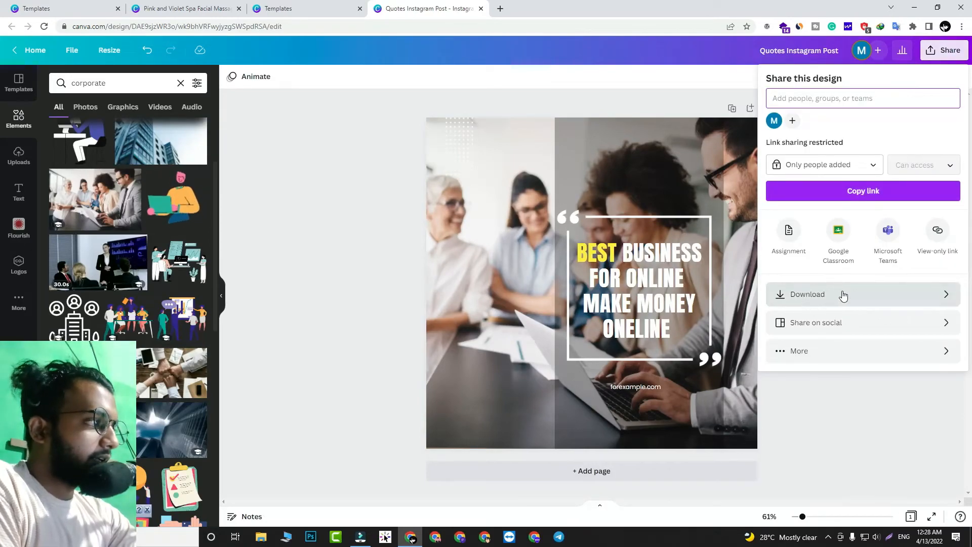
left_click(824, 299)
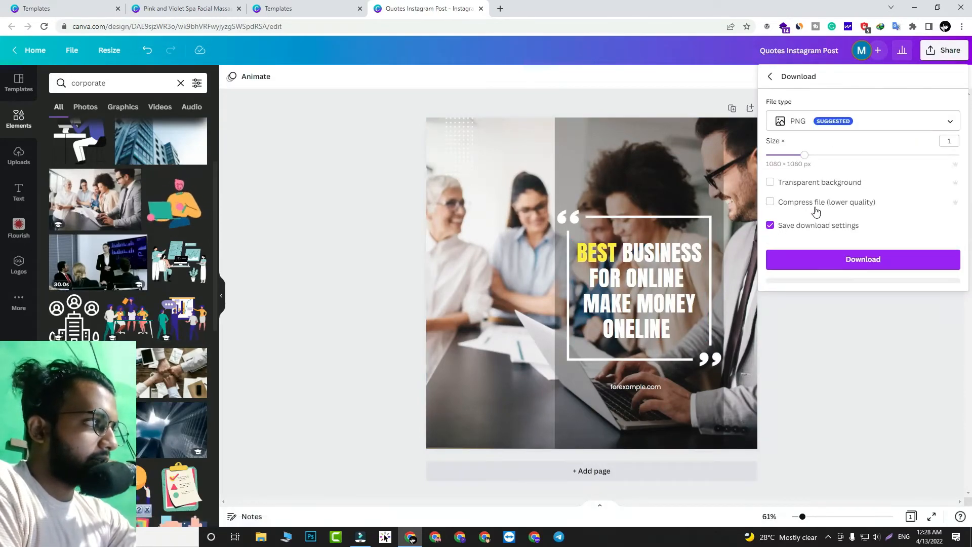
left_click(822, 128)
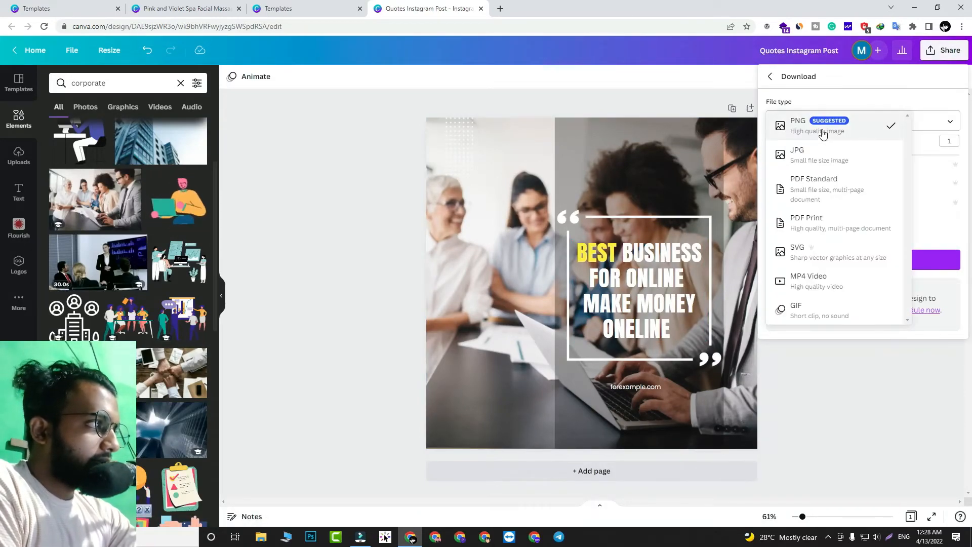
left_click(799, 154)
left_click(821, 127)
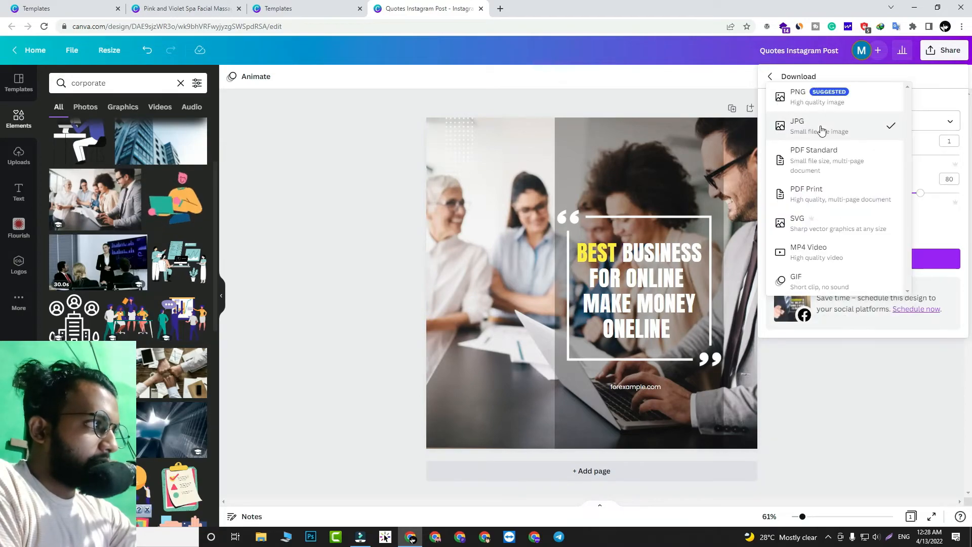
left_click(810, 97)
left_click(813, 127)
left_click(805, 152)
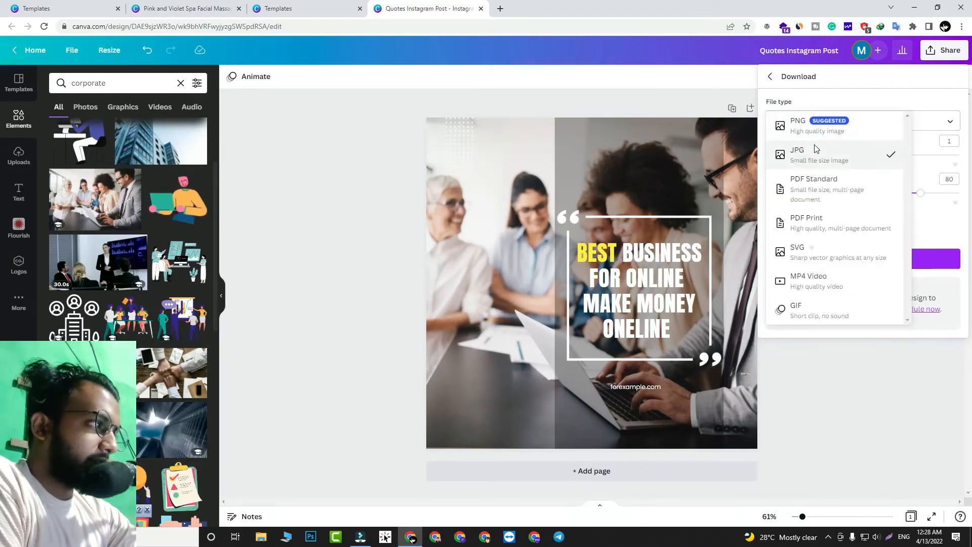
left_click(816, 129)
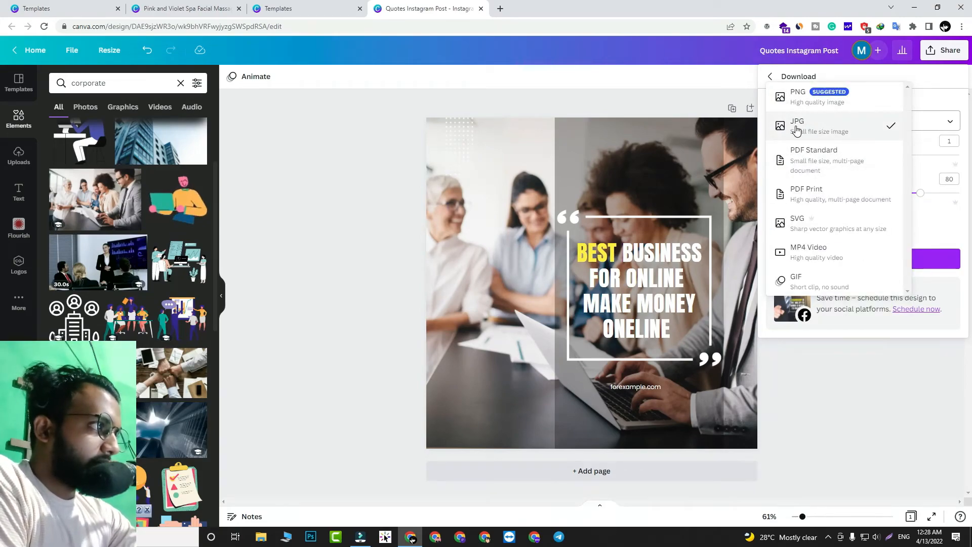
left_click(799, 126)
left_click_drag(921, 193, 968, 202)
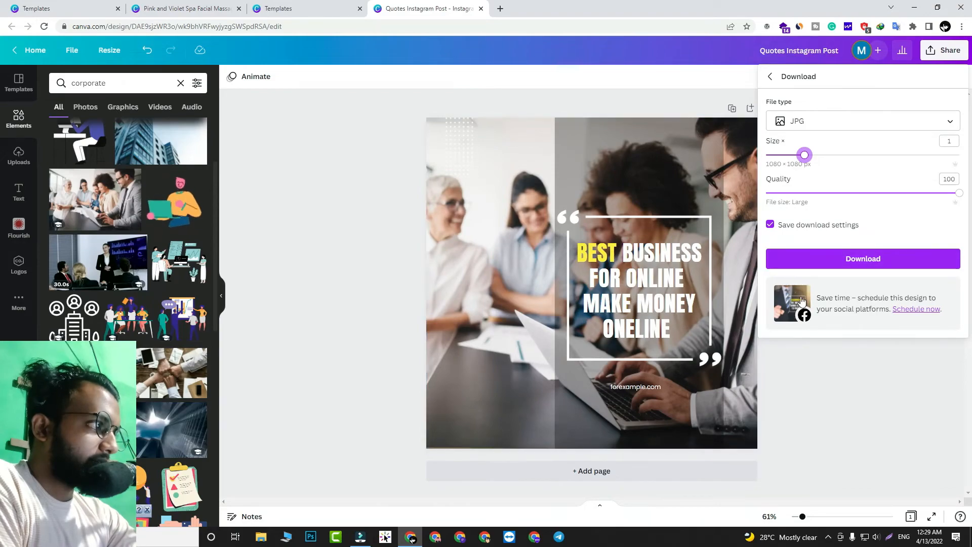
- Download the design and save it to the Desktop as Quotes Instagram Post.jpg
left_click(845, 267)
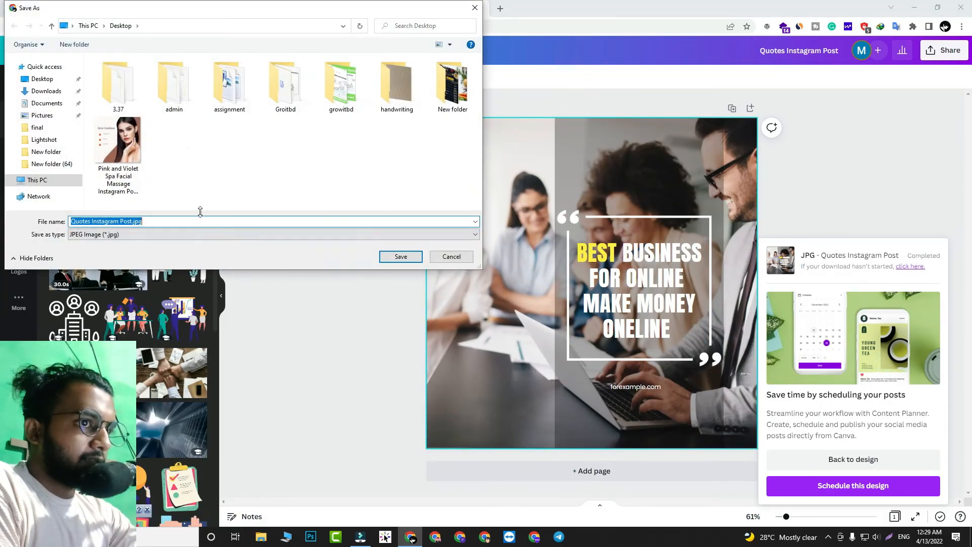
left_click(42, 79)
left_click(401, 257)
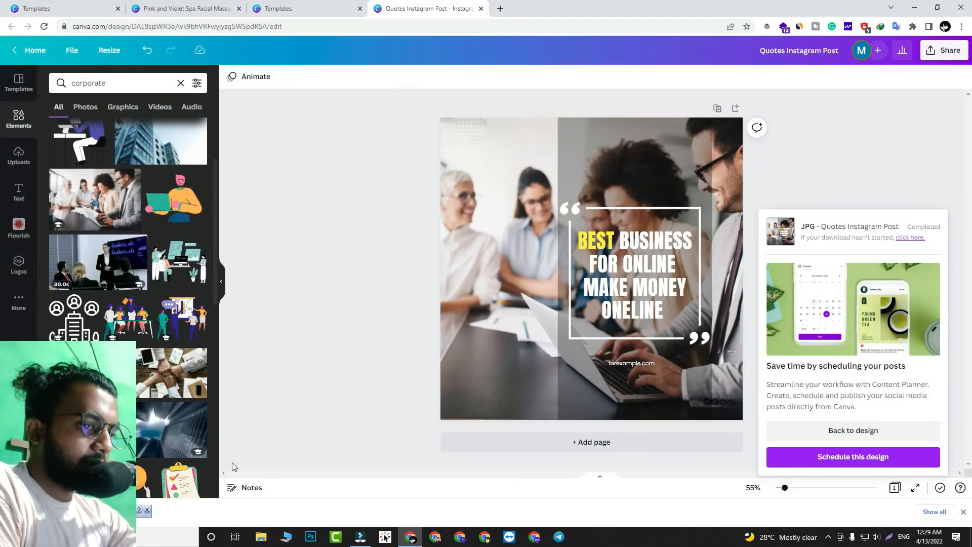
- Open the saved Quotes Instagram Post JPG in the Photos viewer and inspect it zoomed in and out
left_click(61, 512)
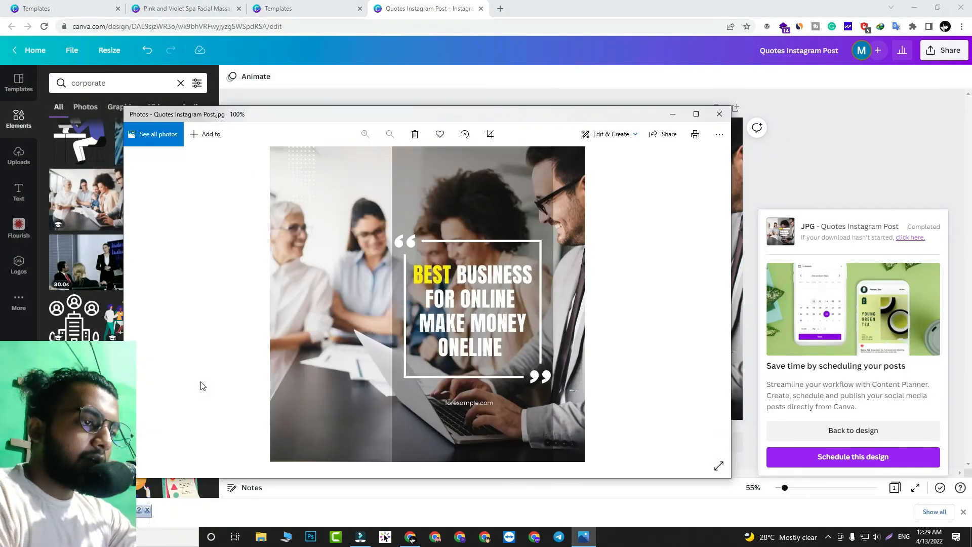
double_click(494, 354)
double_click(417, 346)
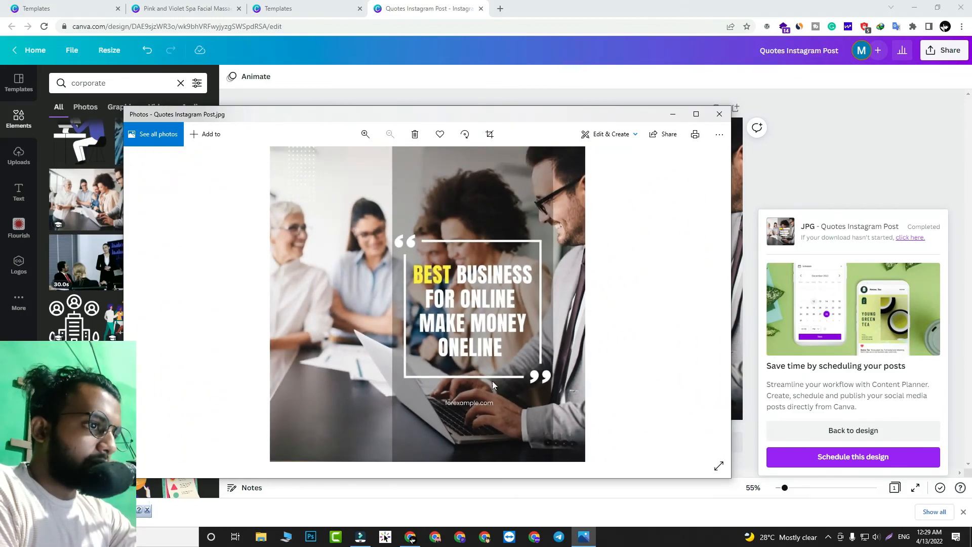